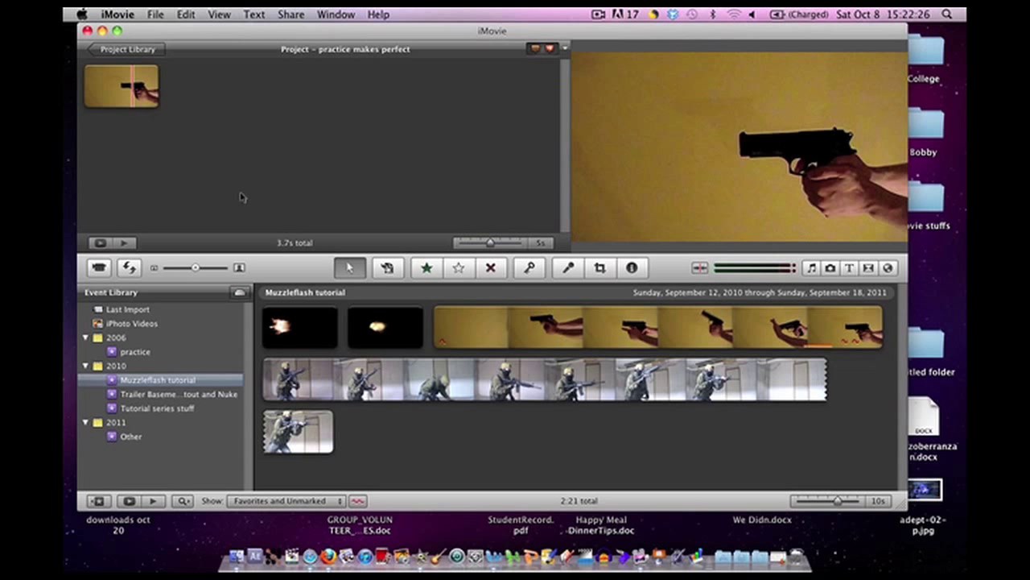
Step: Open the iMovie application menu
left_click(155, 14)
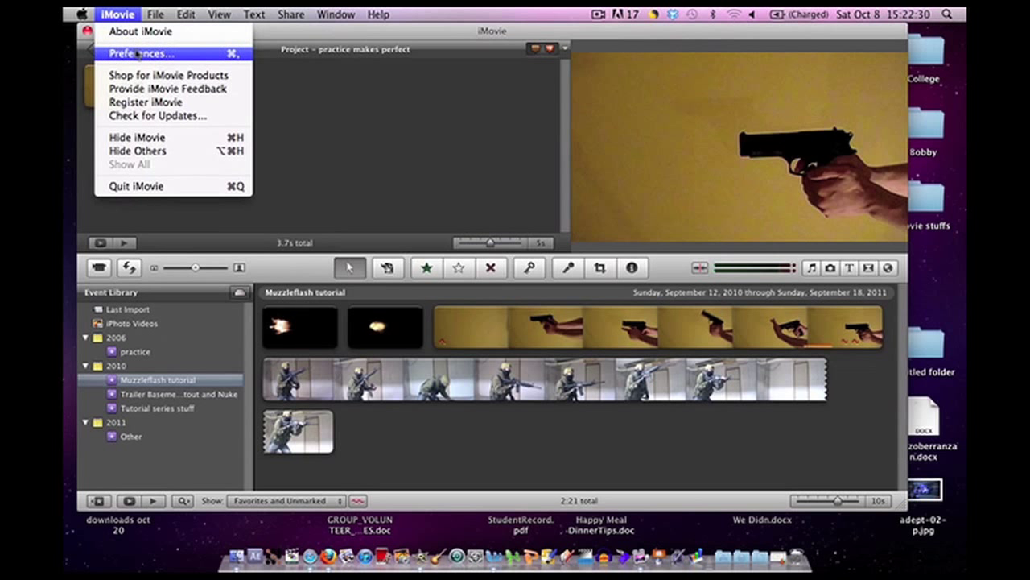
Step: Turn on Show Advanced Tools in General preferences, then pick the second muzzle-flash clip
left_click(140, 53)
left_click(386, 56)
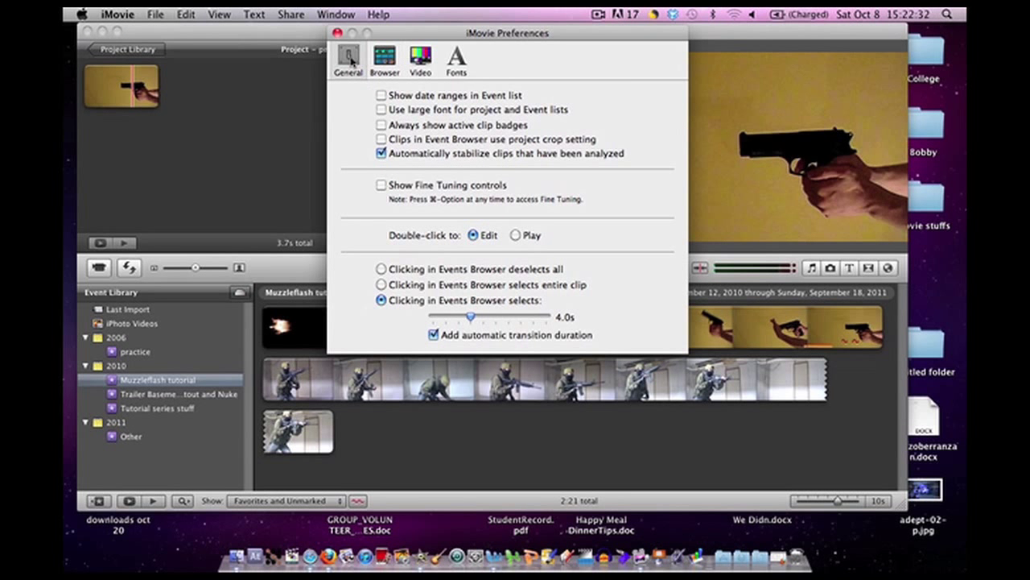
left_click(348, 58)
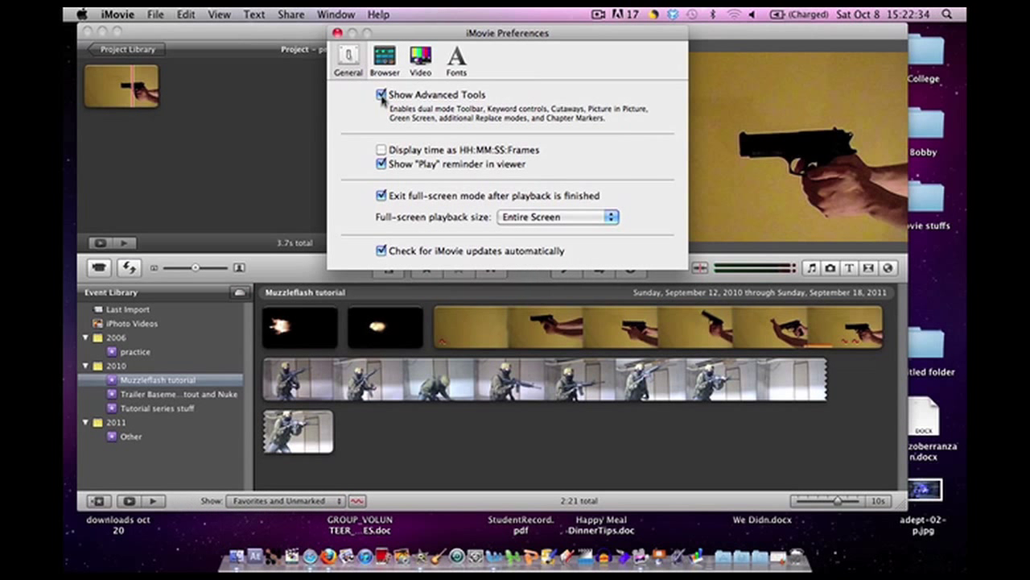
left_click(338, 34)
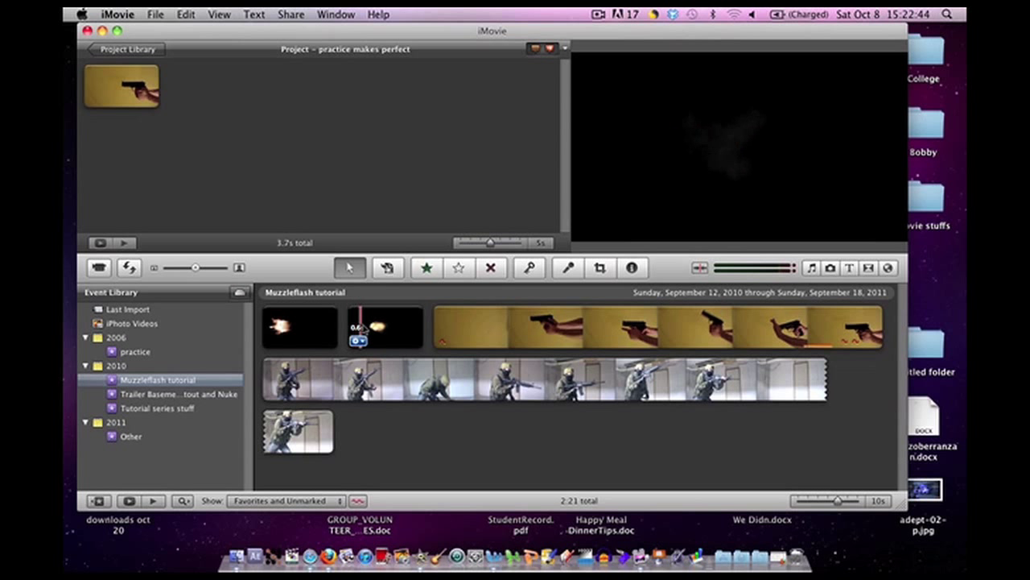
double_click(359, 326)
Step: Drop the second muzzle-flash clip onto the handgun clip as a picture-in-picture overlay
key("Return")
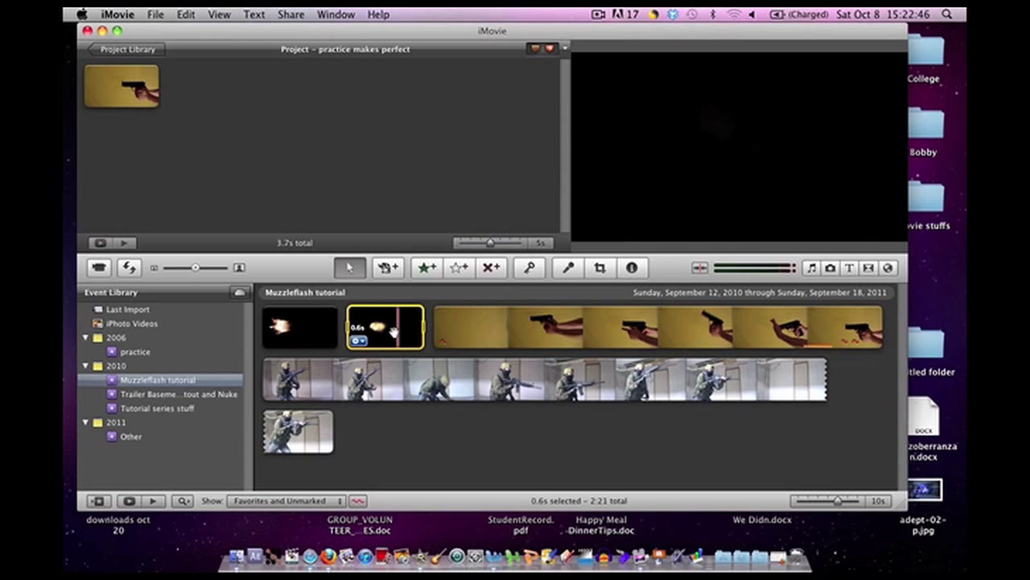
left_click_drag(392, 333, 147, 107)
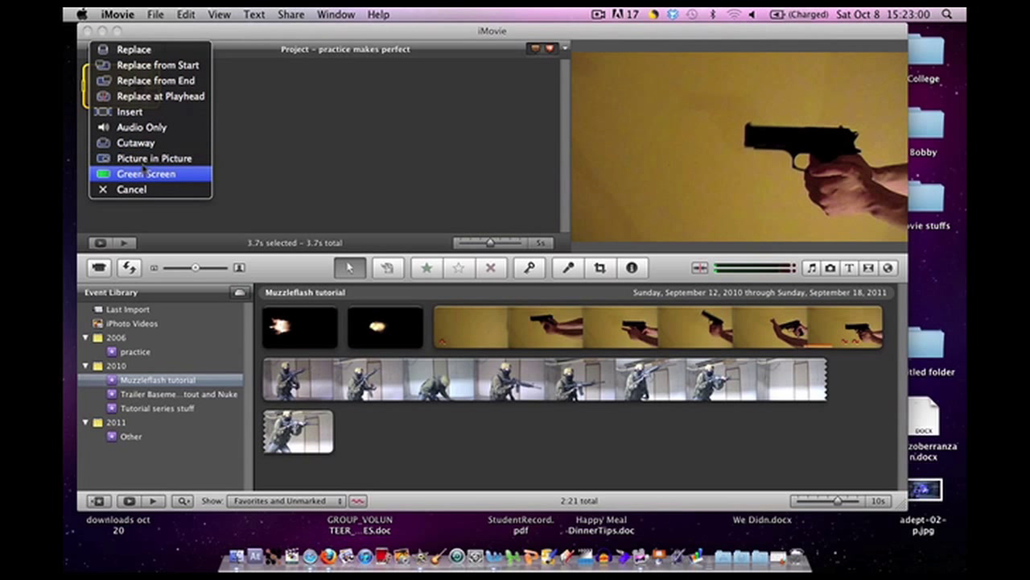
left_click(149, 158)
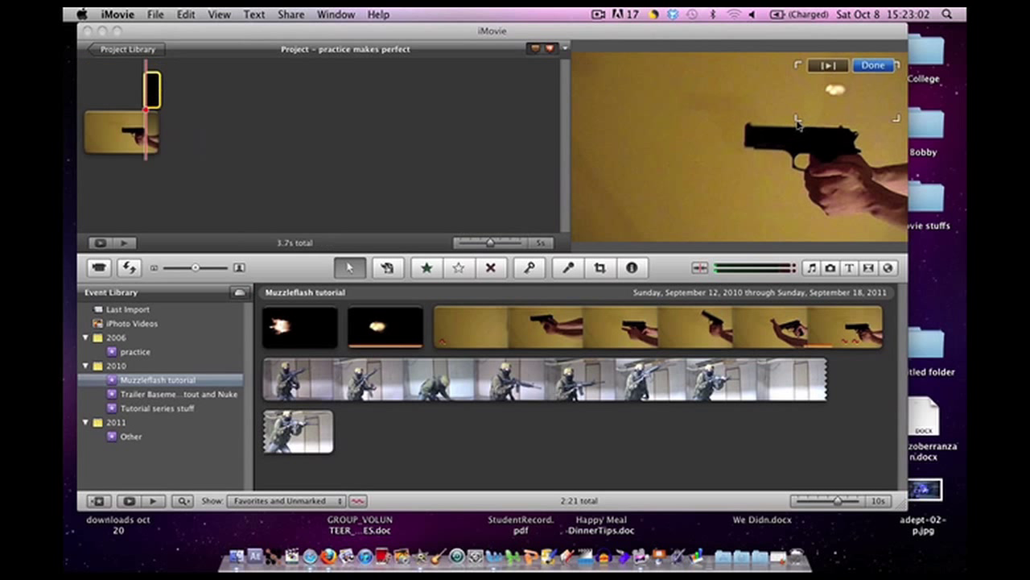
Step: Move and enlarge the flash inset so it sits just in front of the gun barrel
left_click_drag(829, 127, 758, 131)
left_click_drag(673, 90, 645, 70)
left_click_drag(725, 133, 705, 138)
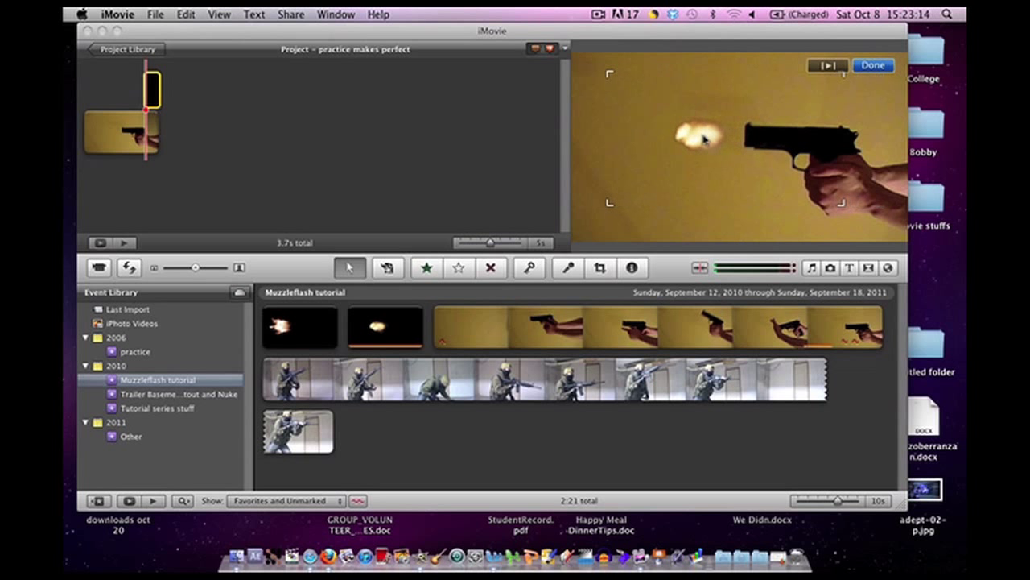
double_click(153, 91)
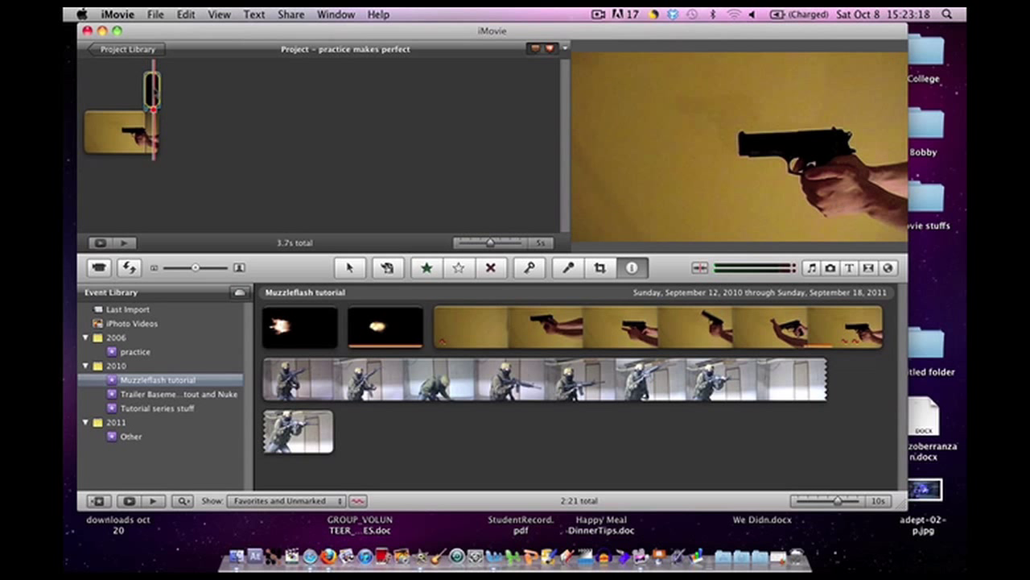
Step: Apply the Flipped video effect to the muzzle-flash overlay
left_click(631, 175)
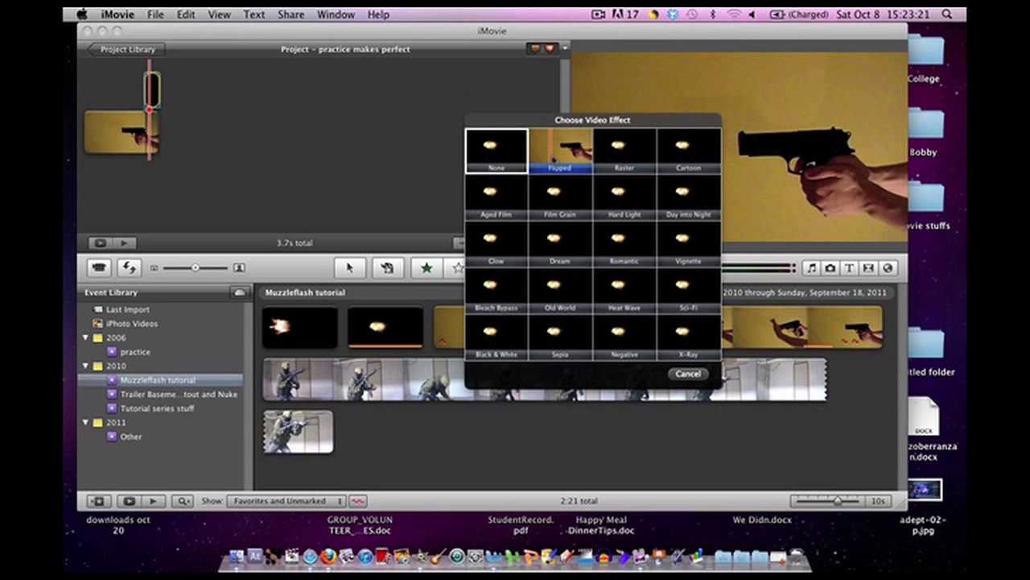
left_click(560, 151)
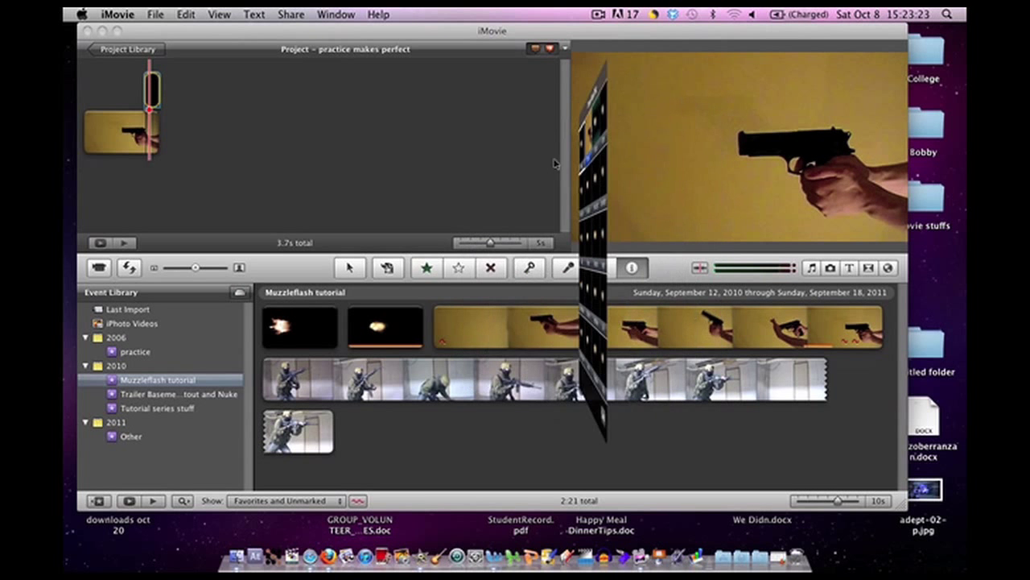
left_click(695, 410)
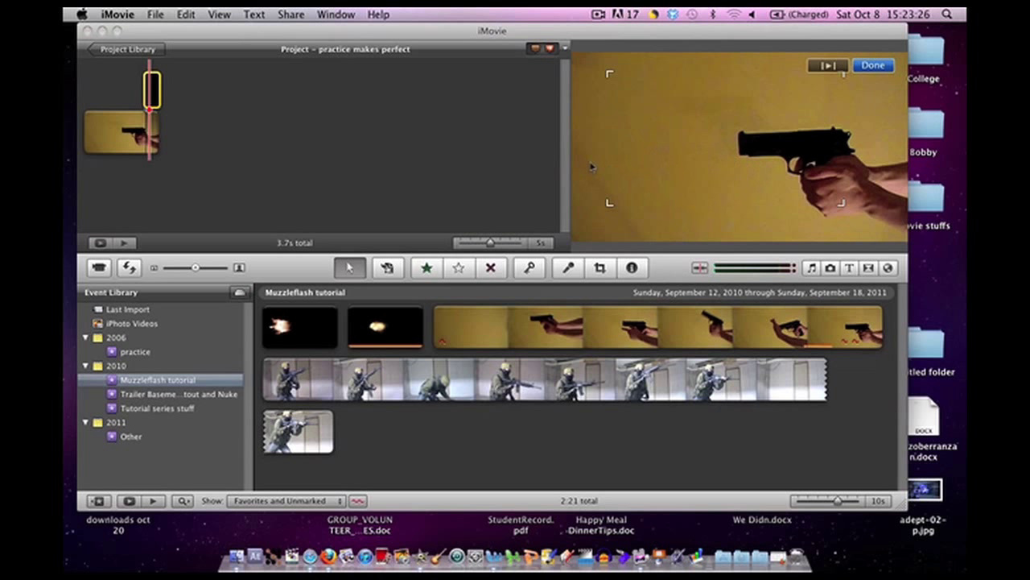
left_click(140, 85)
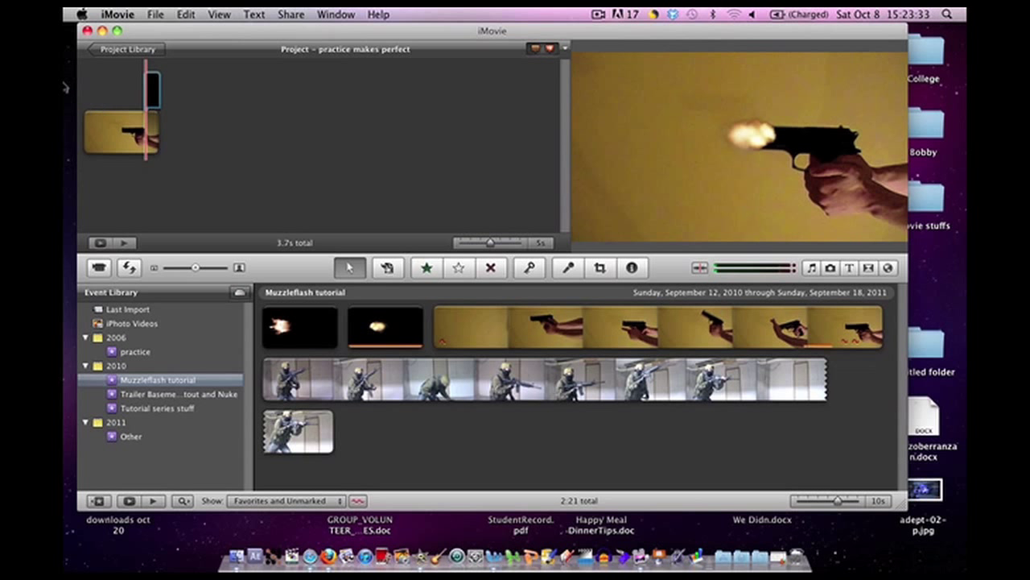
Step: Stretch the flash inset toward the left and zoom the project timeline to 1/2s
left_click(152, 93)
key("c")
left_click_drag(842, 73, 566, 70)
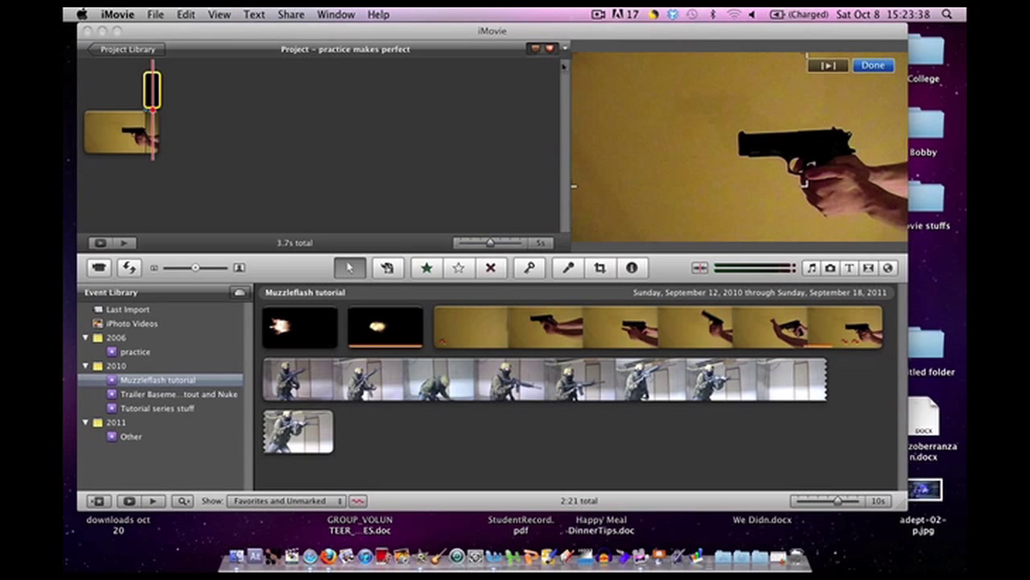
left_click(129, 83)
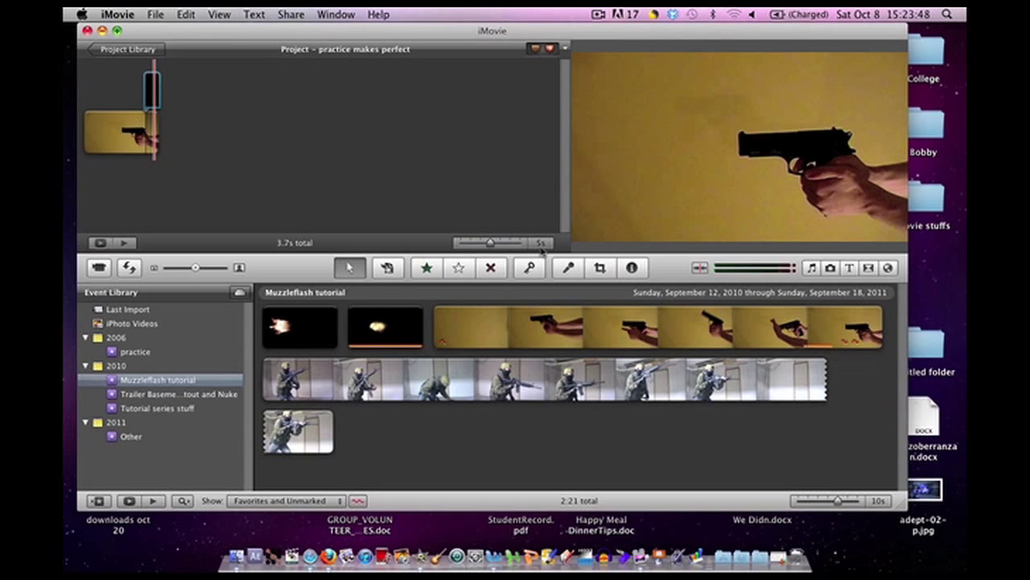
left_click_drag(490, 241, 460, 244)
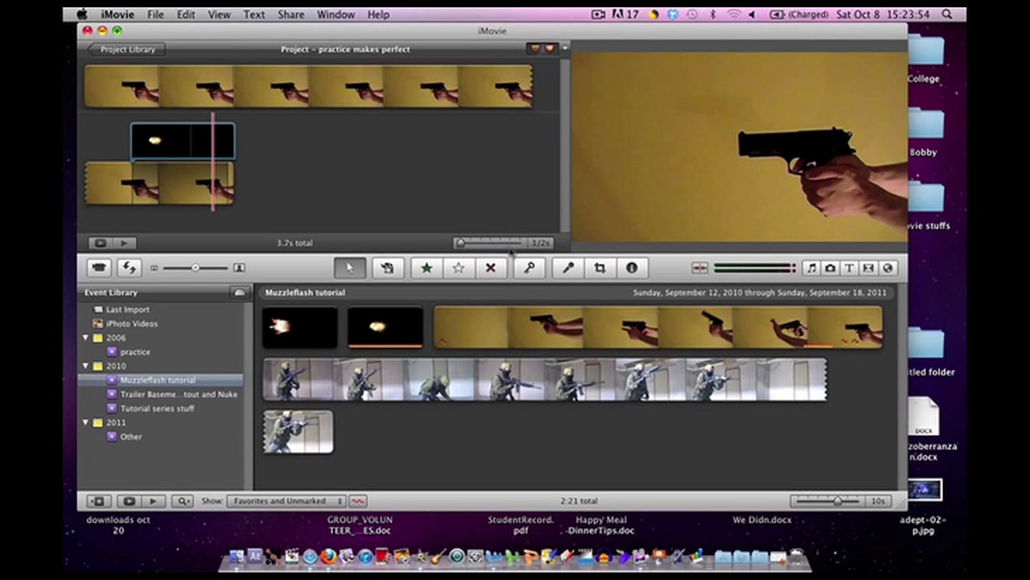
left_click(141, 150)
Step: Crop the flash clip tightly around the muzzle flash
left_click(161, 205)
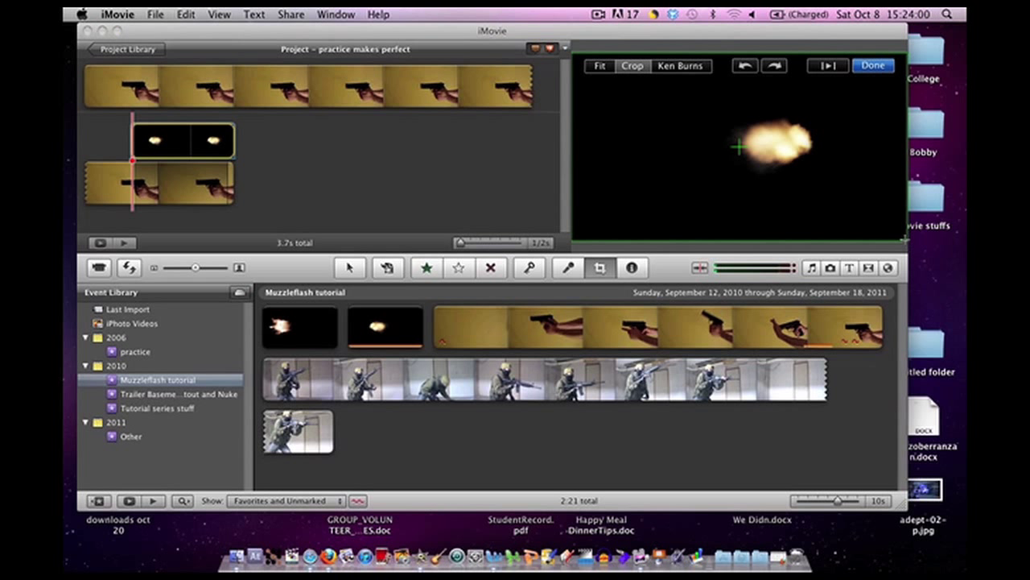
left_click_drag(905, 240, 815, 191)
left_click_drag(657, 150, 655, 182)
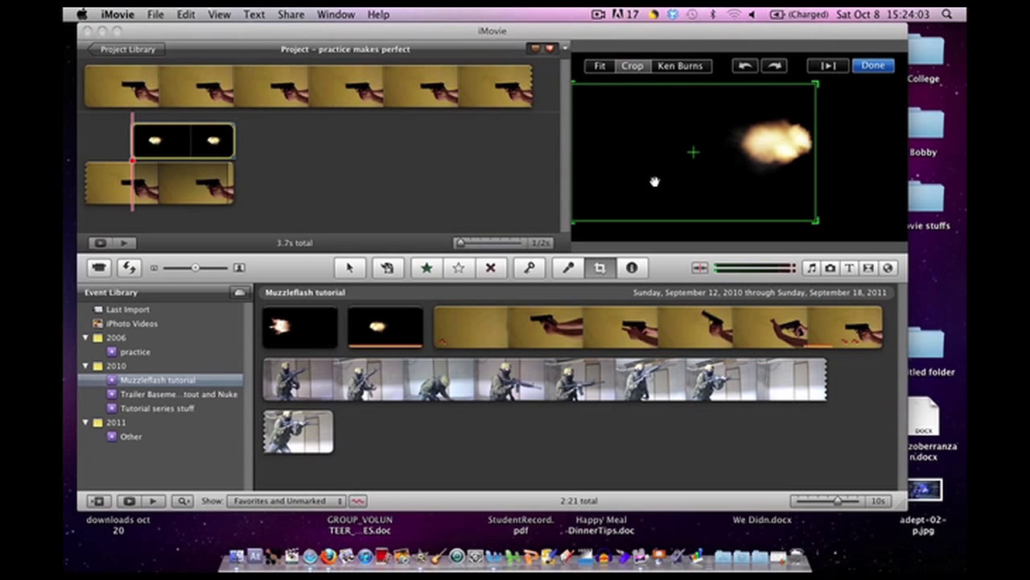
left_click(862, 71)
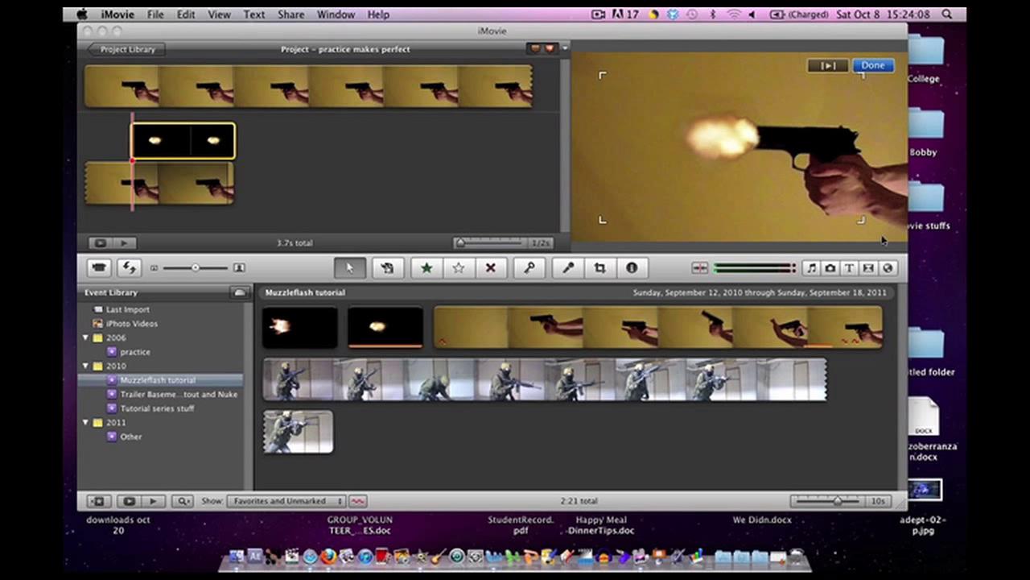
Step: Enlarge the cropped flash inset at the barrel and mark a 0.1s handgun range
left_click_drag(870, 227, 883, 231)
left_click_drag(749, 157, 754, 158)
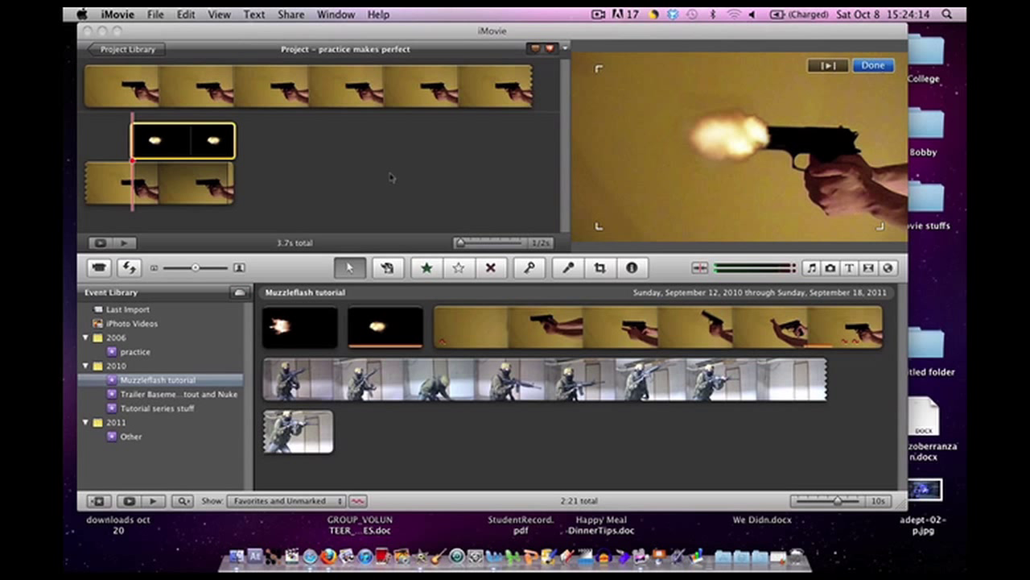
left_click(119, 146)
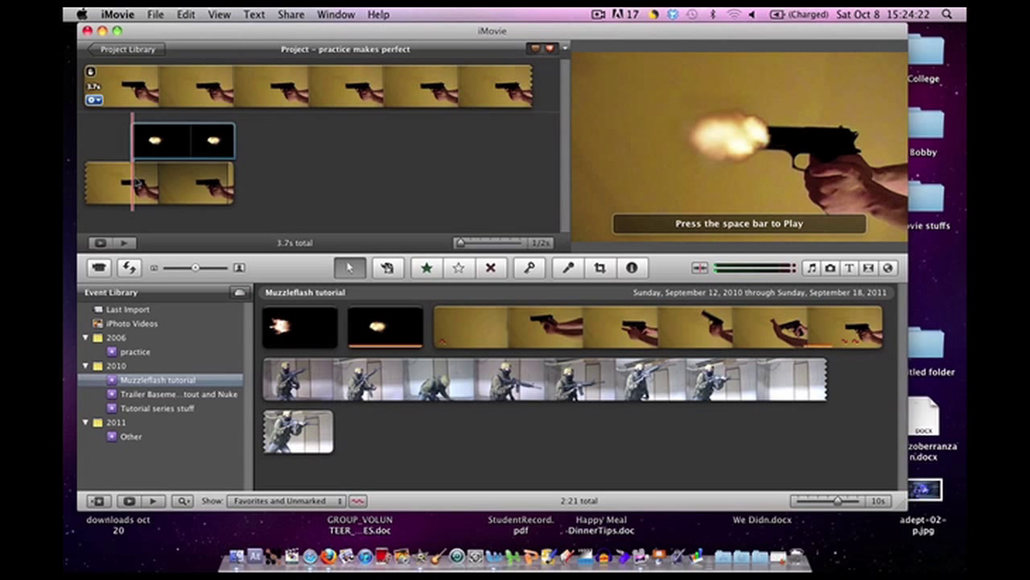
left_click_drag(133, 184, 150, 183)
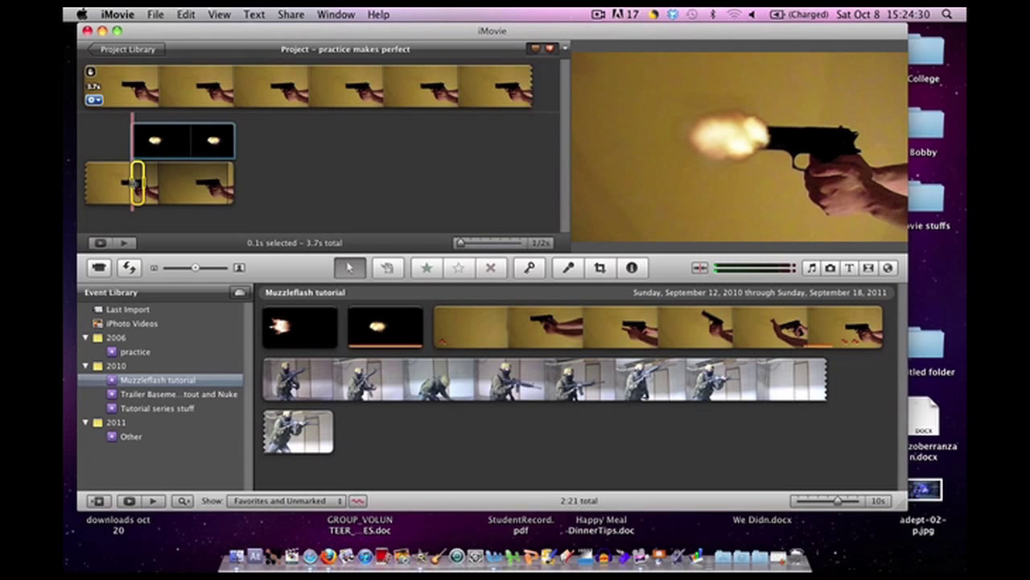
Step: Cut the short 0.1s clip, paste it back, and play from the cutaway
right_click(138, 185)
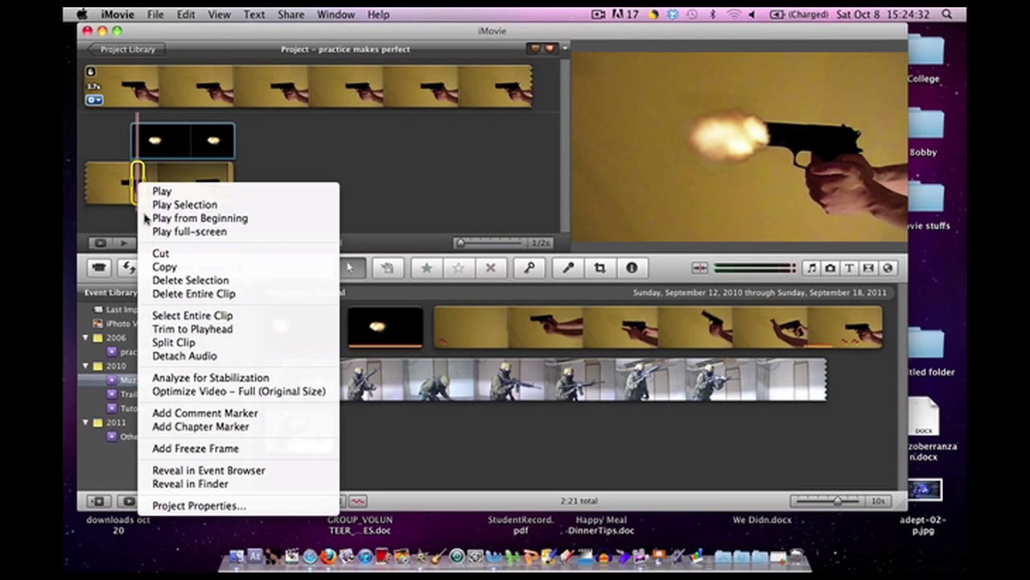
left_click(165, 254)
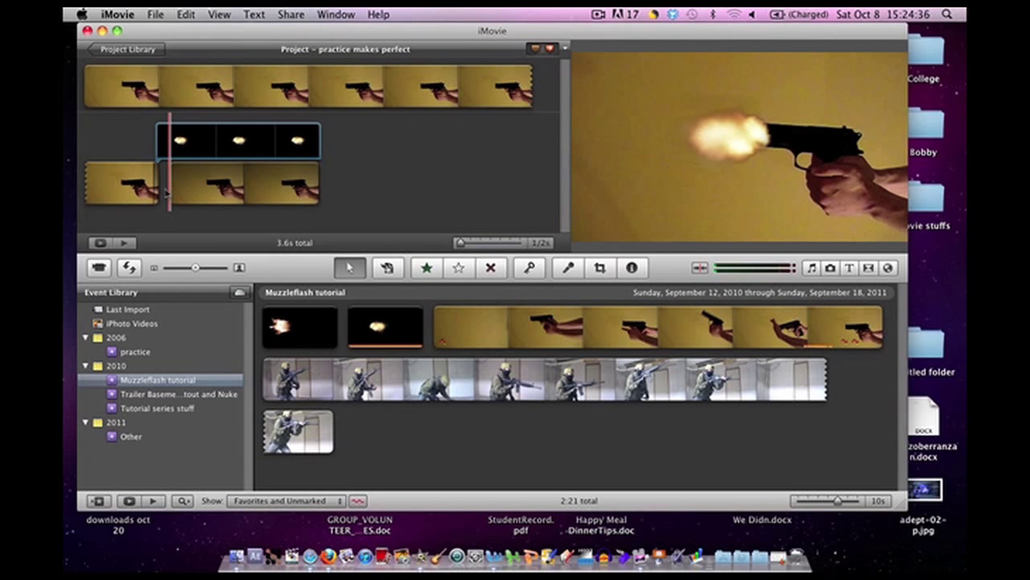
right_click(166, 194)
left_click(182, 255)
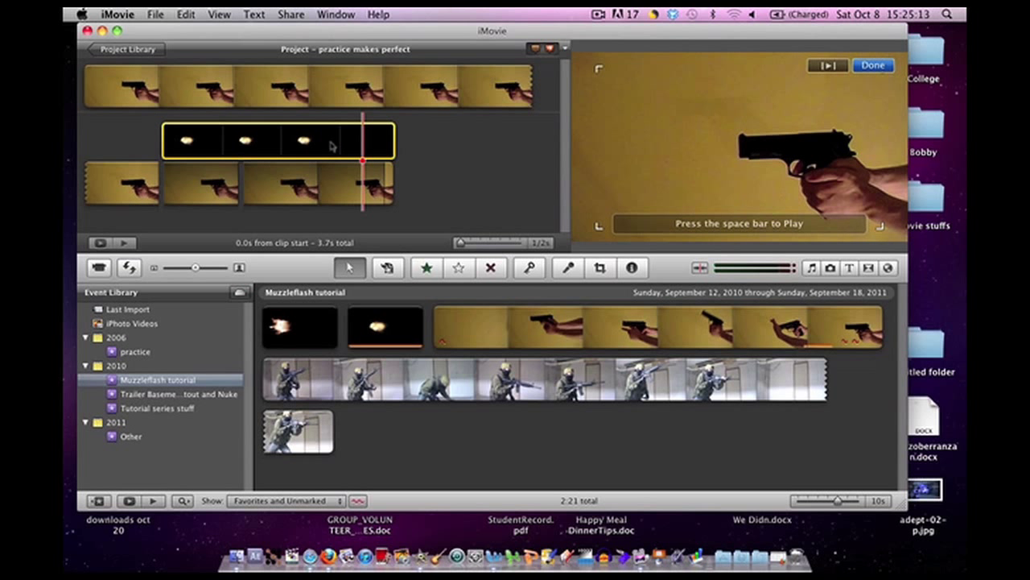
key("space")
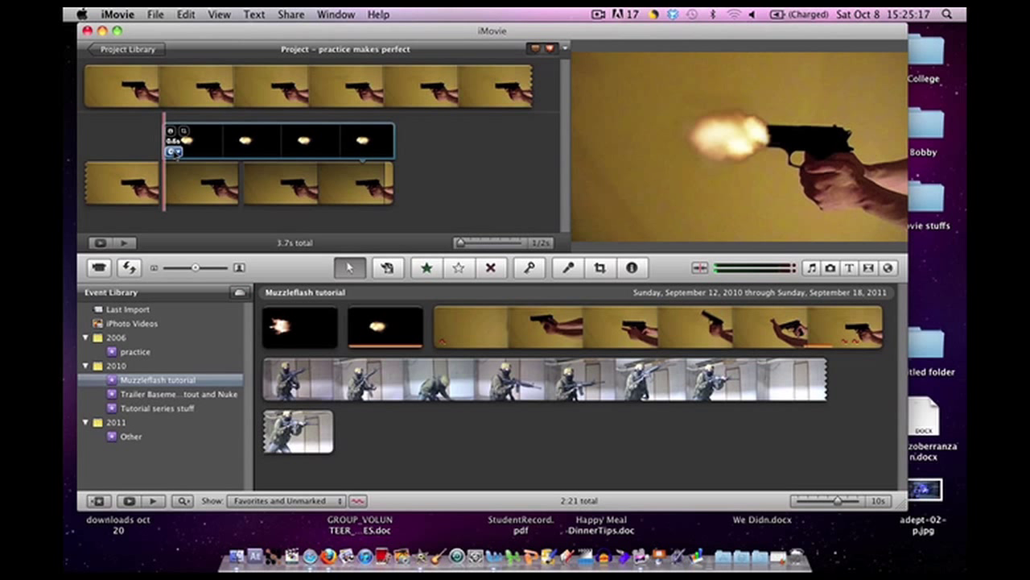
Step: Apply the Glow video effect to the 0.1s gun clip and reopen its settings
double_click(215, 185)
left_click(647, 181)
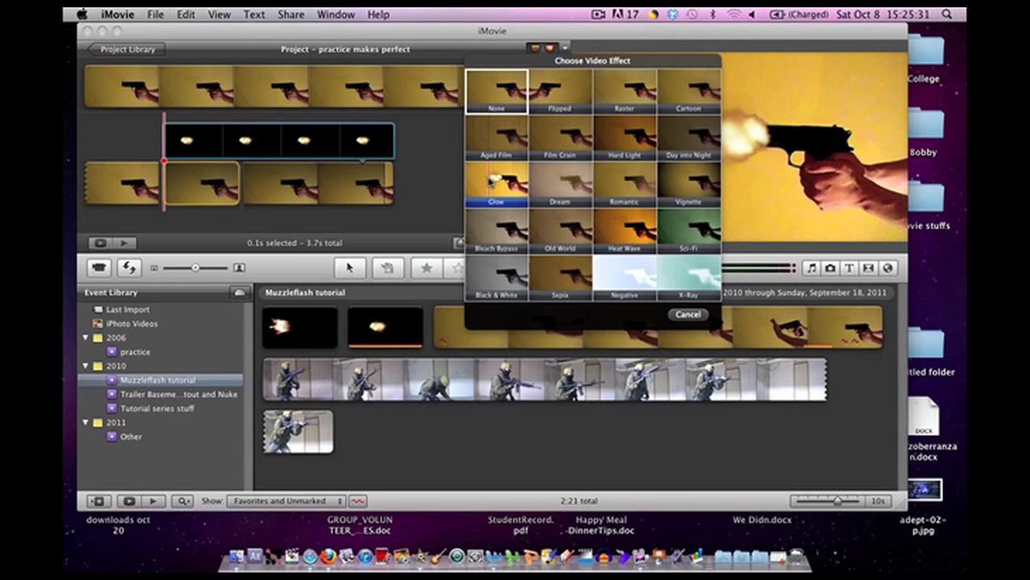
left_click(497, 182)
left_click(693, 287)
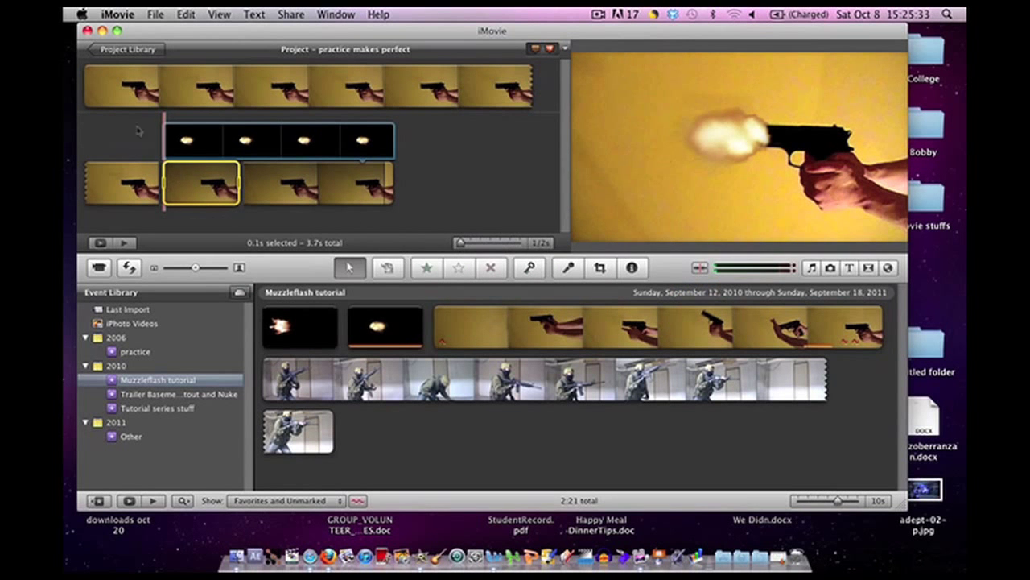
left_click(139, 143)
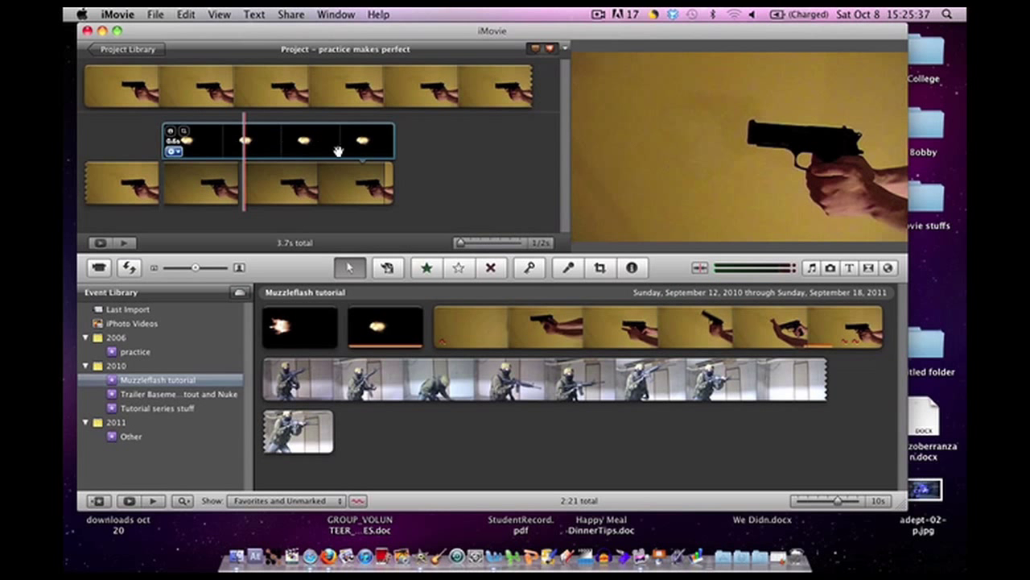
double_click(213, 188)
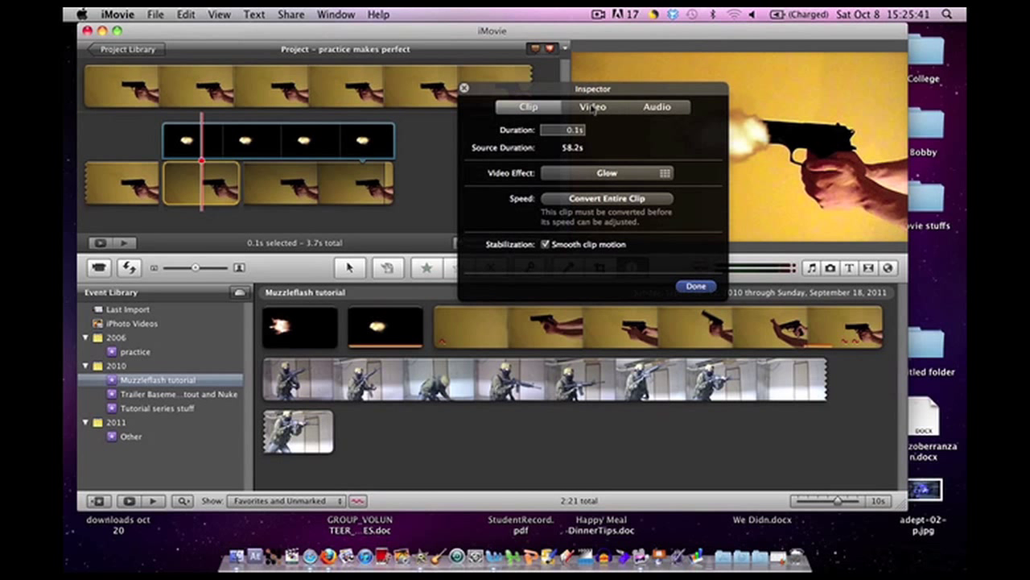
Step: Try brightness 14%, red gain 125%, green gain 72% on the 0.1s clip, then revert and close
left_click(594, 107)
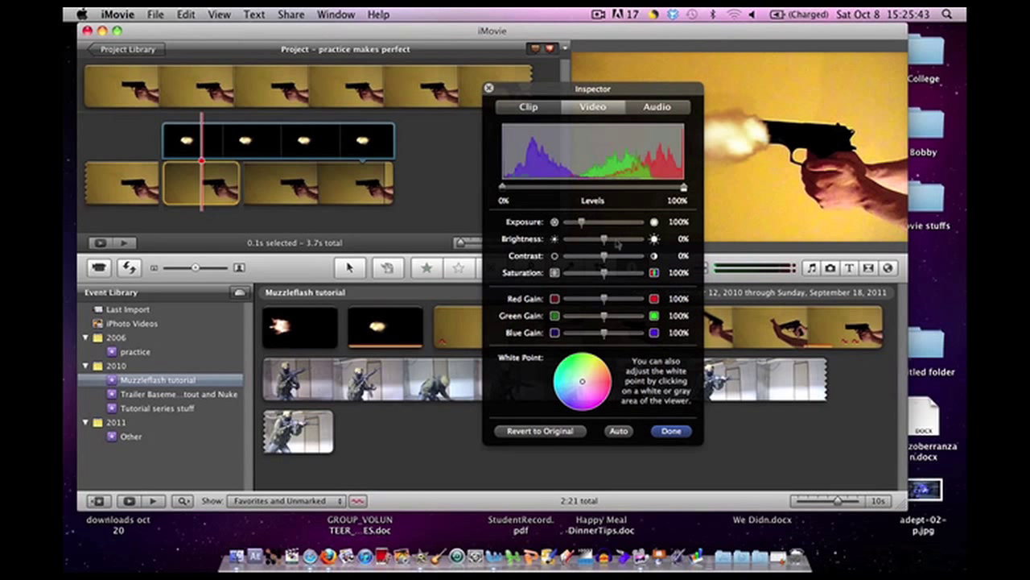
left_click(613, 240)
left_click(614, 299)
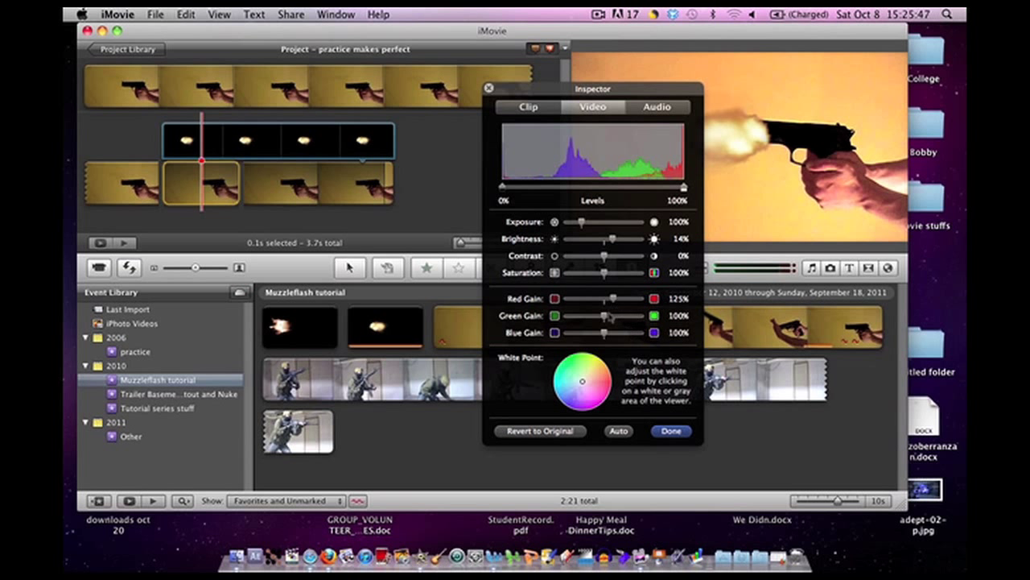
left_click(595, 318)
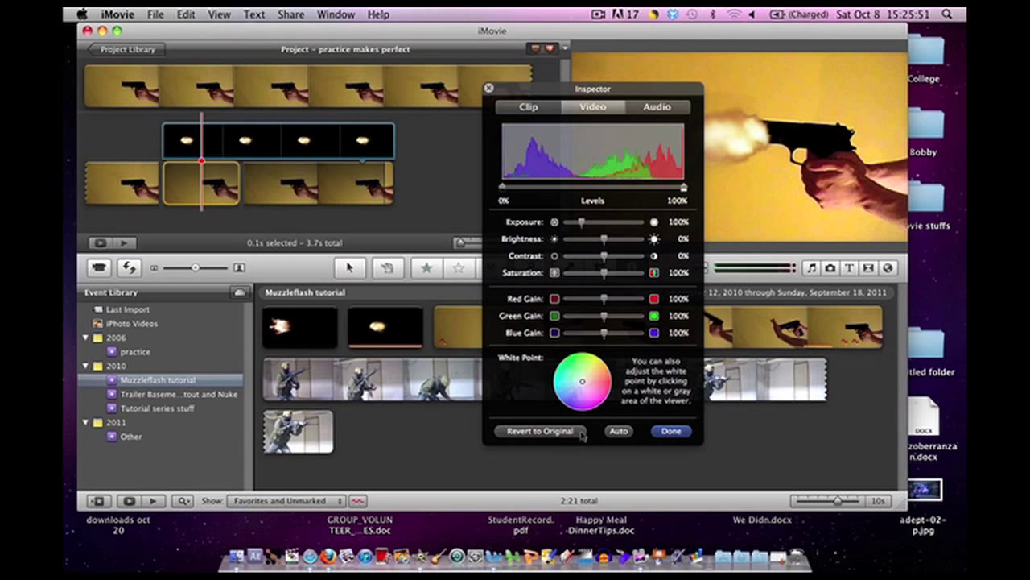
left_click(668, 441)
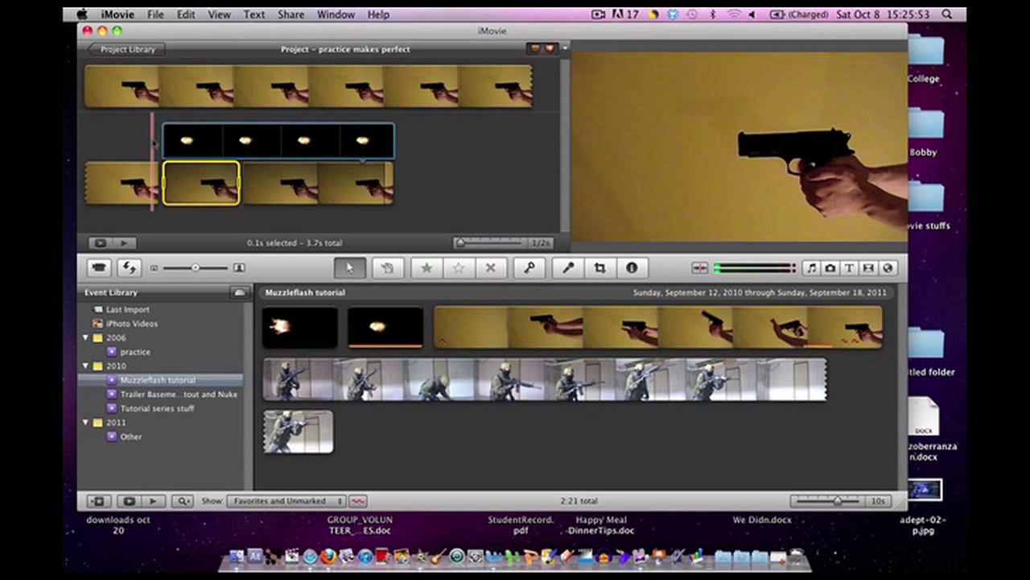
Step: Deselect all, play the project to preview the flash, then enter crop mode on the cutaway
left_click(155, 145)
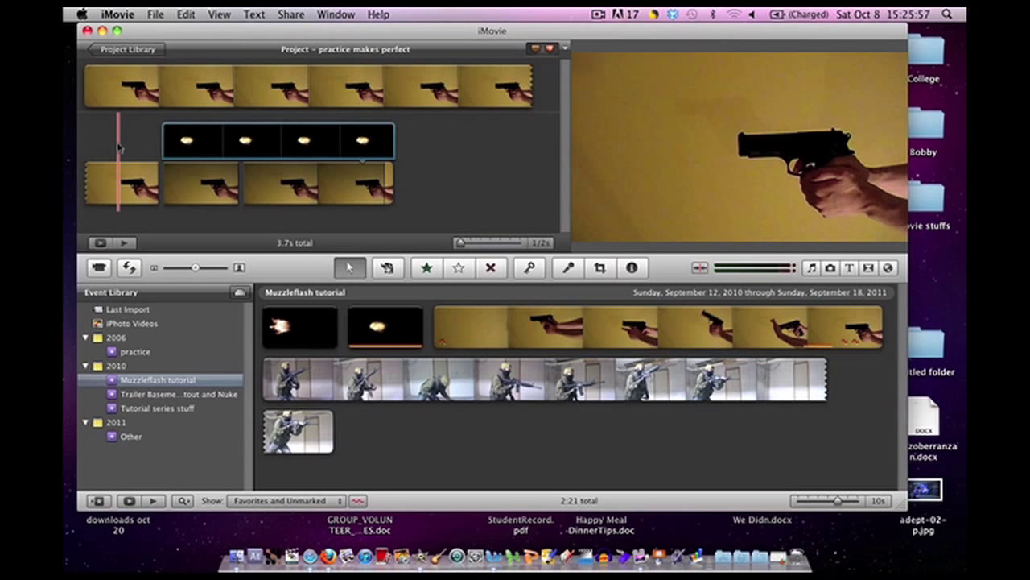
key("space")
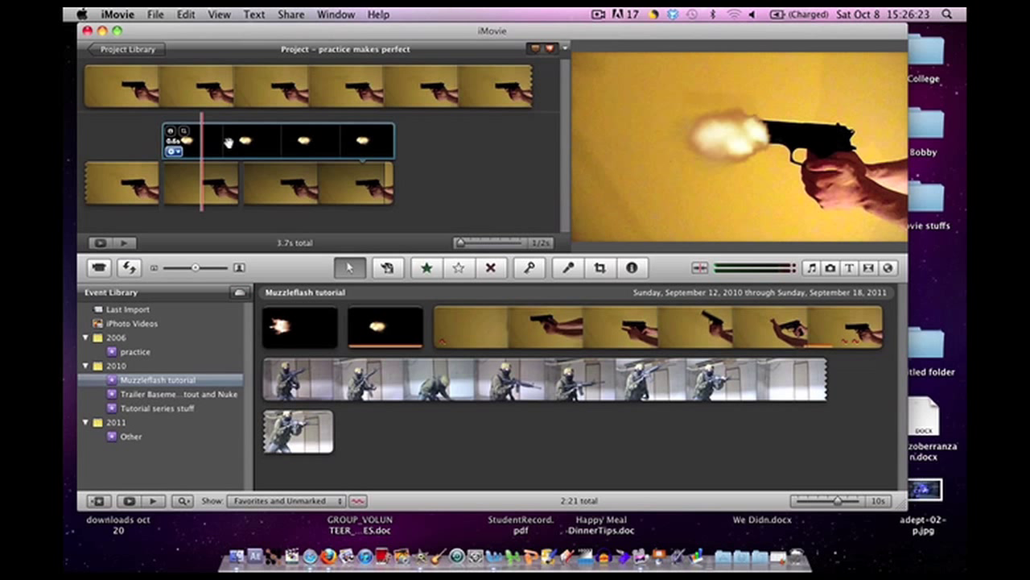
key("c")
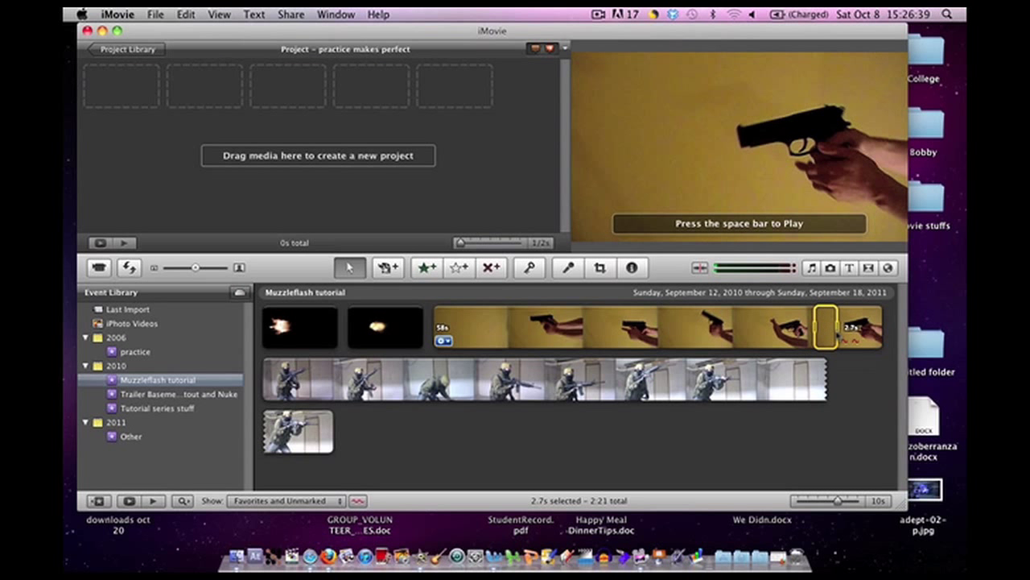
Step: Add a 2.3s stretch of the gun clip and overlay the 0.6s muzzle flash as a cutaway
left_click_drag(835, 328, 286, 100)
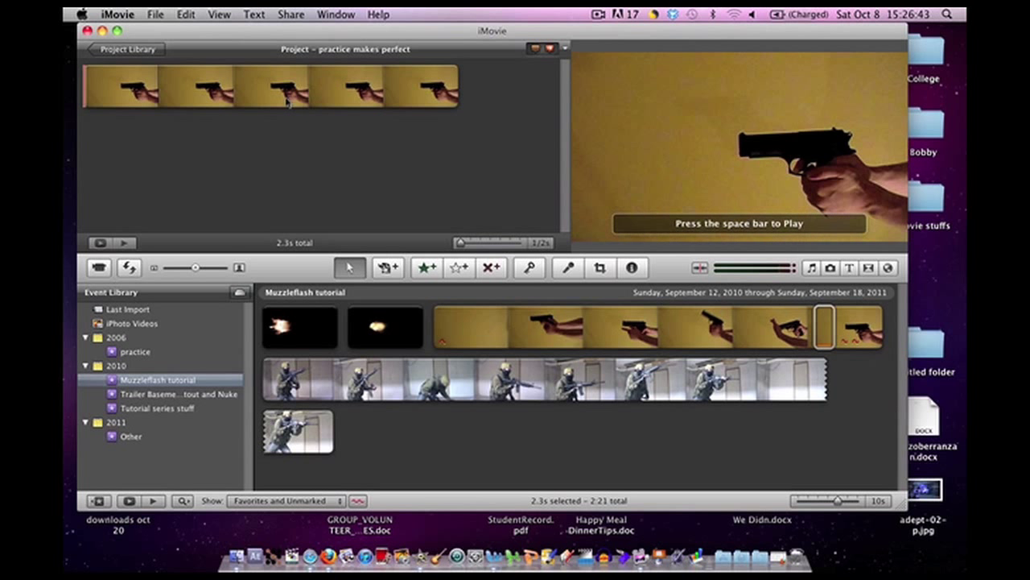
double_click(386, 326)
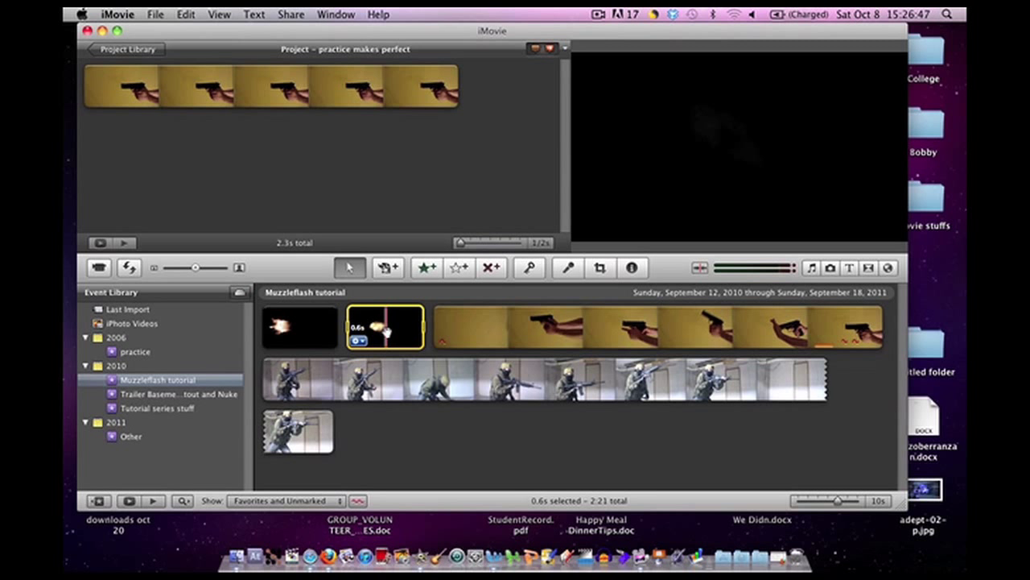
left_click_drag(386, 330, 351, 94)
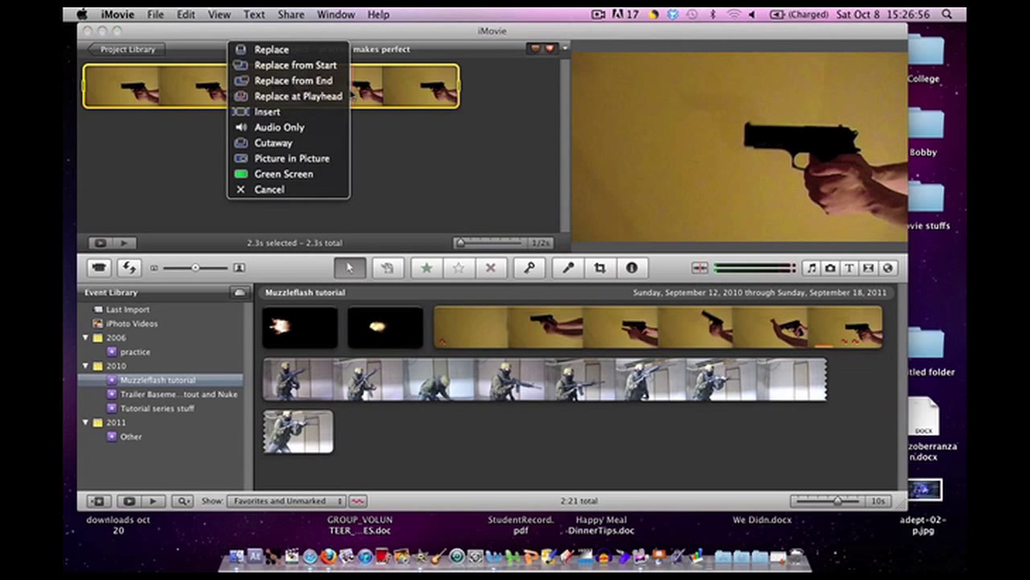
left_click(269, 144)
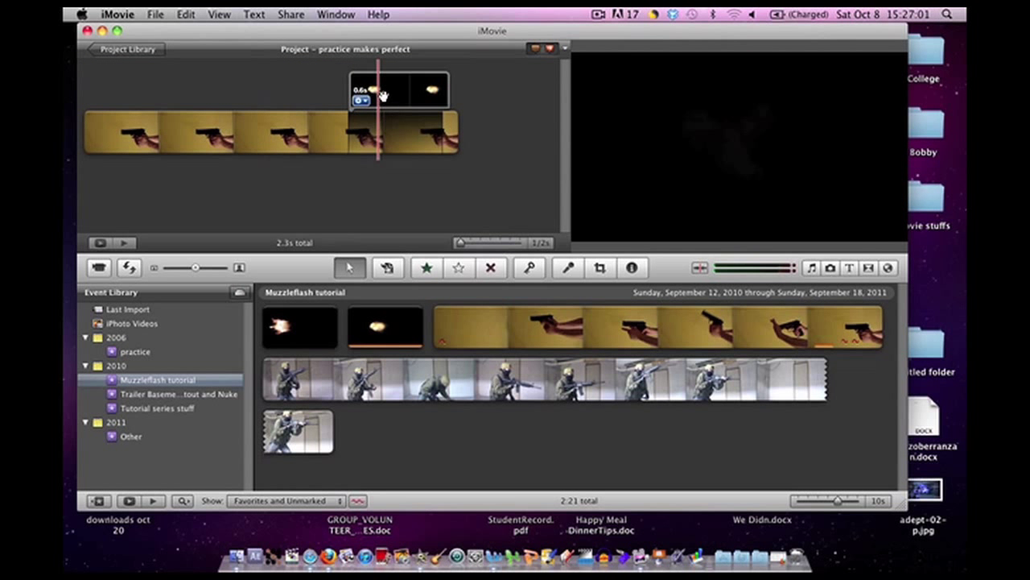
double_click(384, 91)
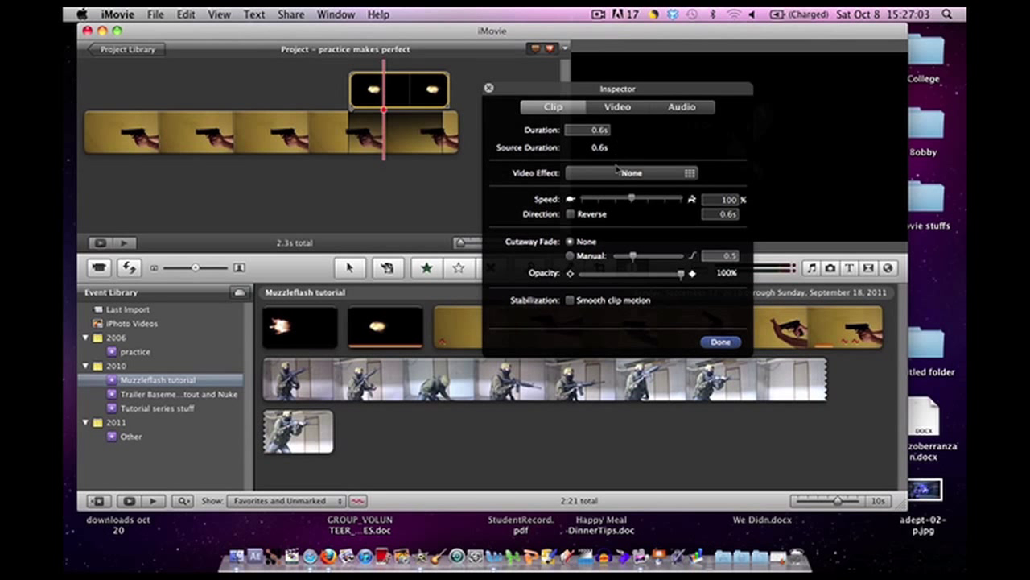
Step: Apply the Flipped video effect to the muzzle-flash cutaway and set its opacity to 64%
left_click(620, 172)
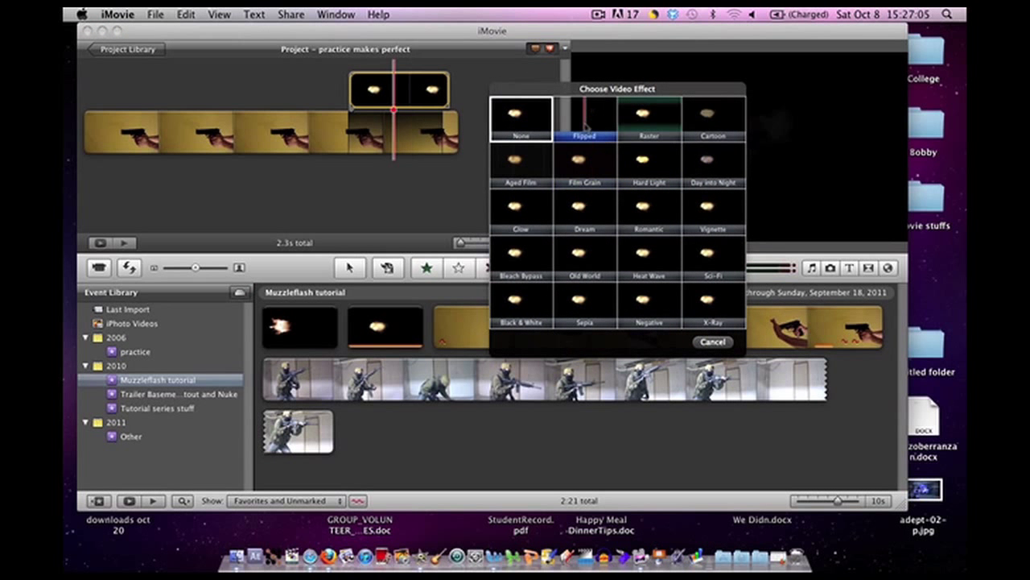
left_click(585, 119)
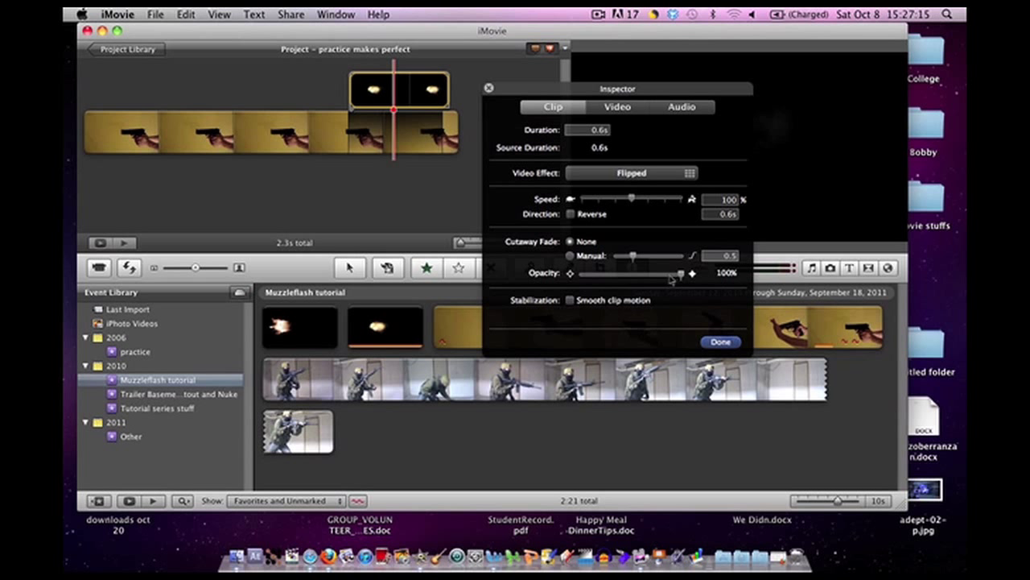
left_click_drag(671, 278, 670, 279)
left_click_drag(694, 89, 455, 105)
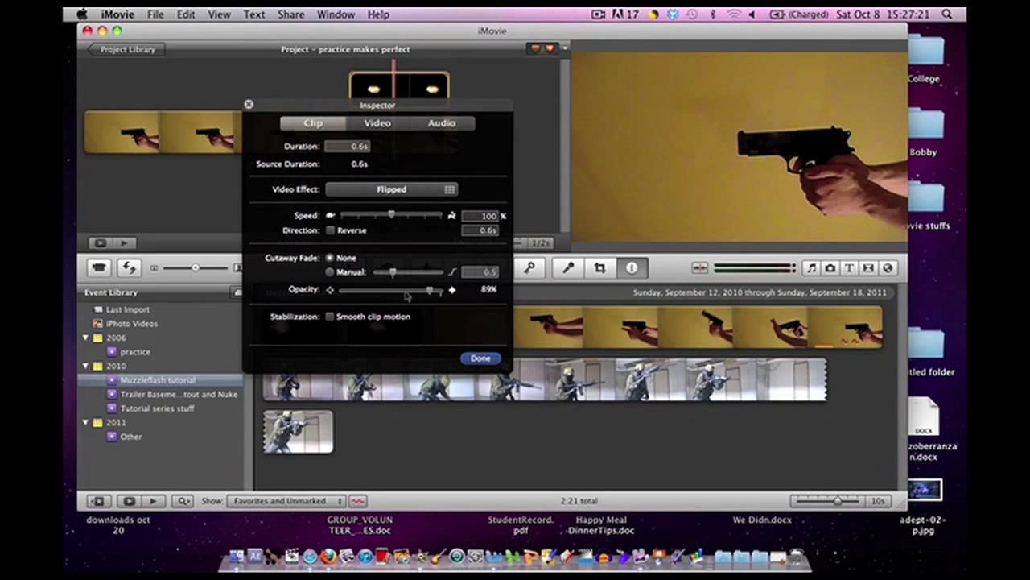
left_click(406, 294)
left_click(481, 359)
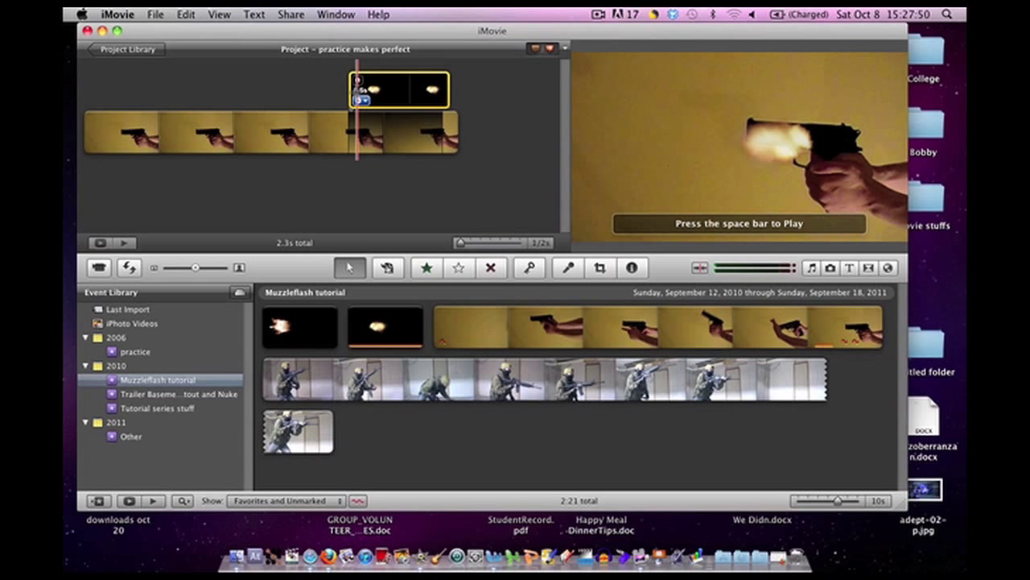
Step: Crop the muzzle-flash overlay, shrinking the crop area onto the flash
left_click(360, 99)
left_click(399, 156)
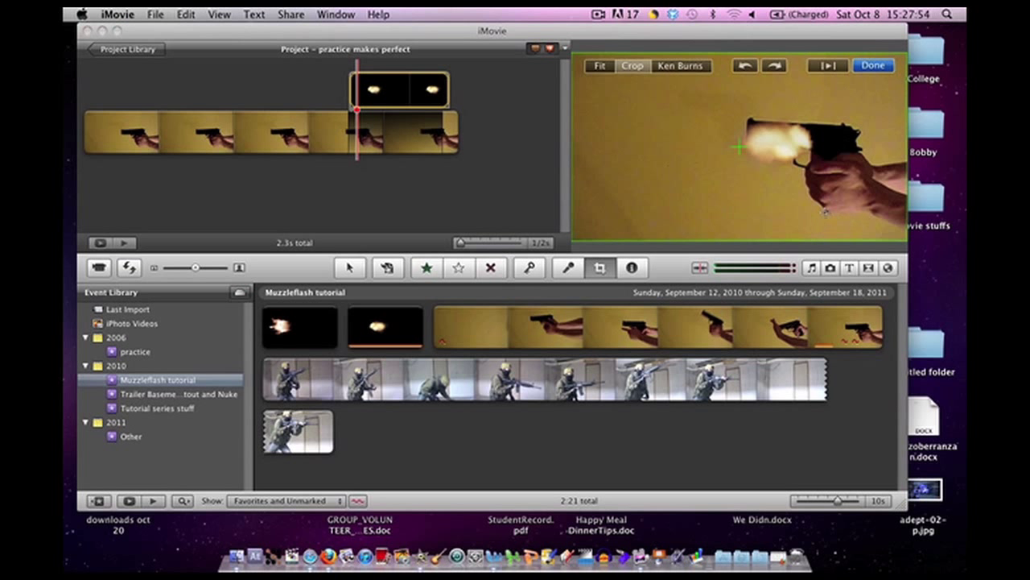
left_click_drag(905, 239, 750, 153)
left_click(872, 67)
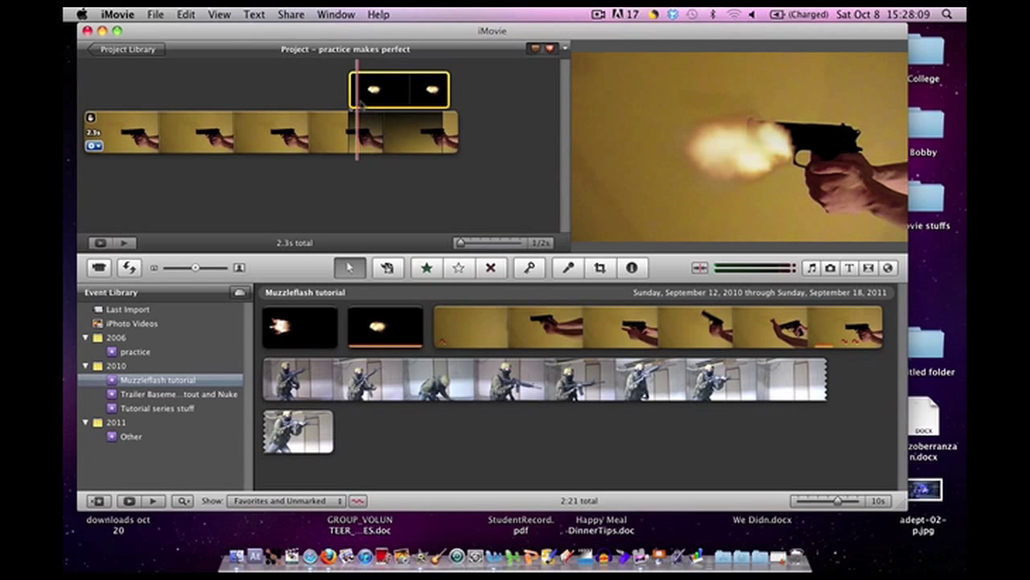
Step: Re-crop the flash with the crop area shifted slightly left, then select 0.1s of the gun clip
mouse_move(361, 100)
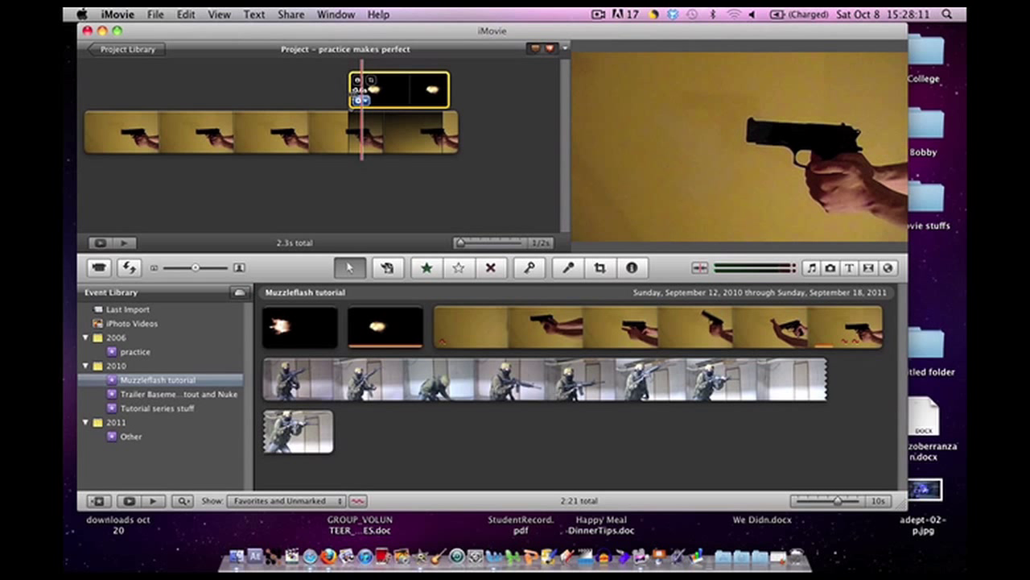
left_click(358, 100)
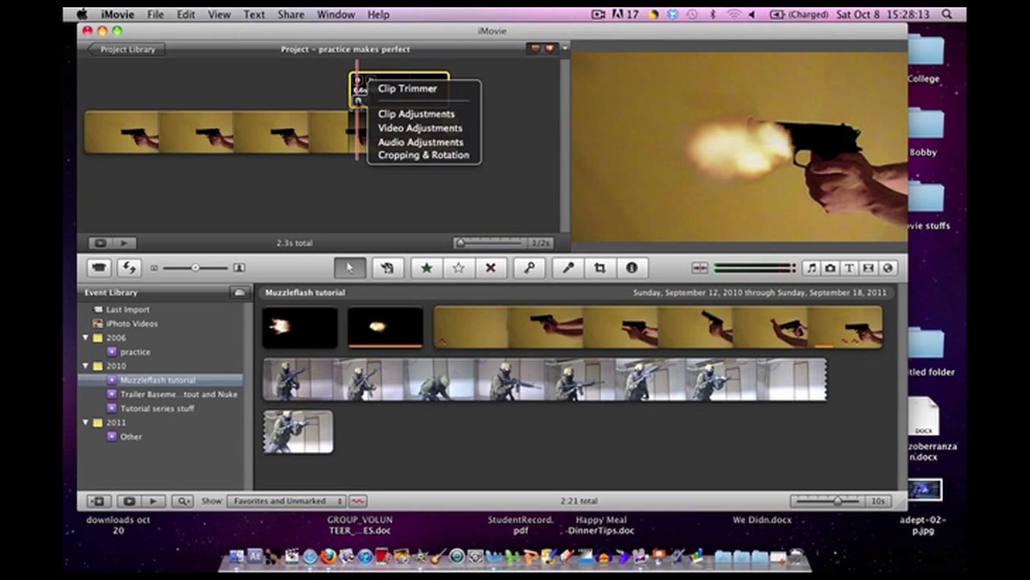
left_click(393, 154)
left_click_drag(667, 155, 652, 157)
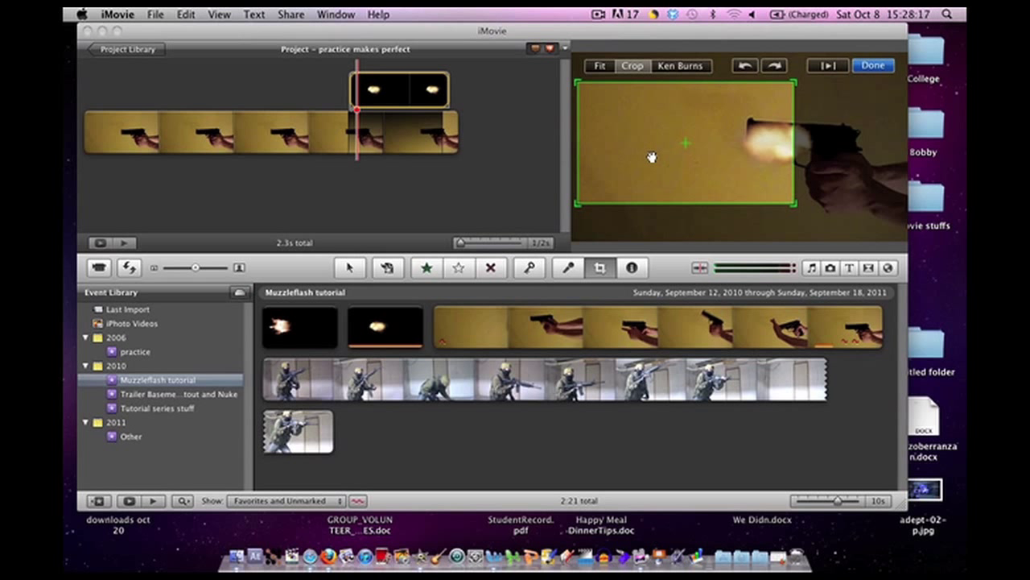
left_click(879, 66)
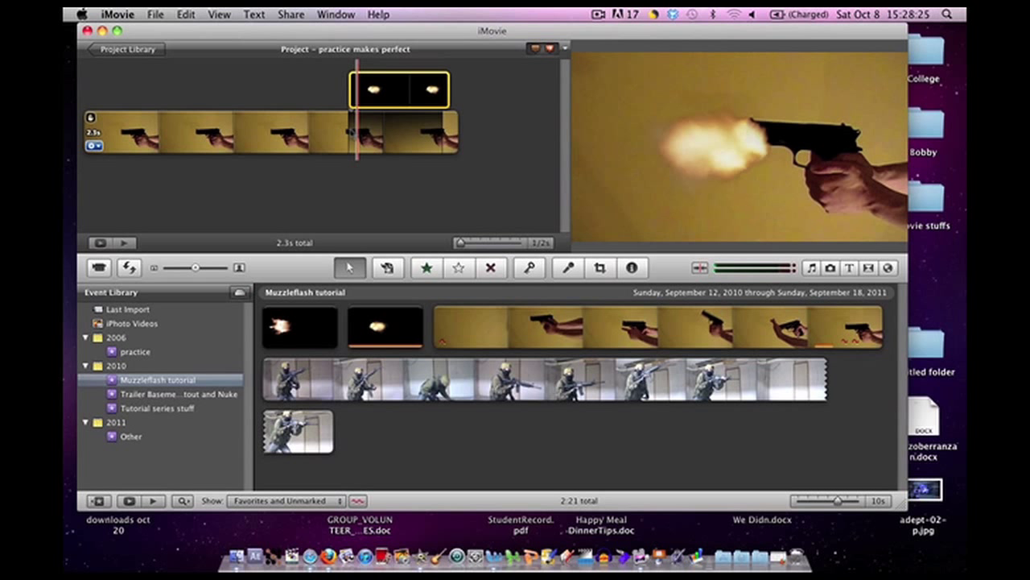
left_click(352, 133)
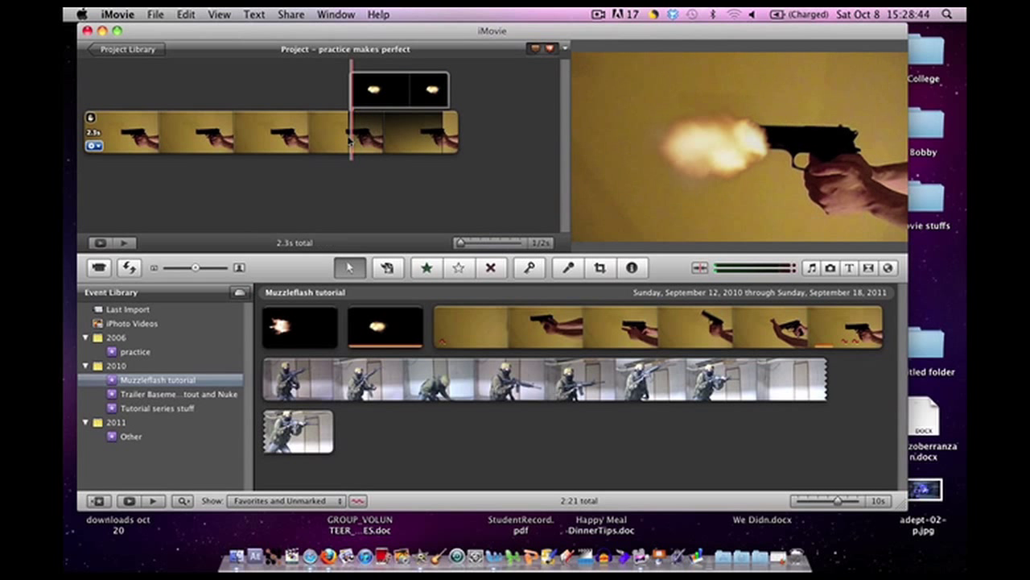
Step: Cut the 0.1s gun frame under the flash and paste it back as its own clip
left_click(355, 133)
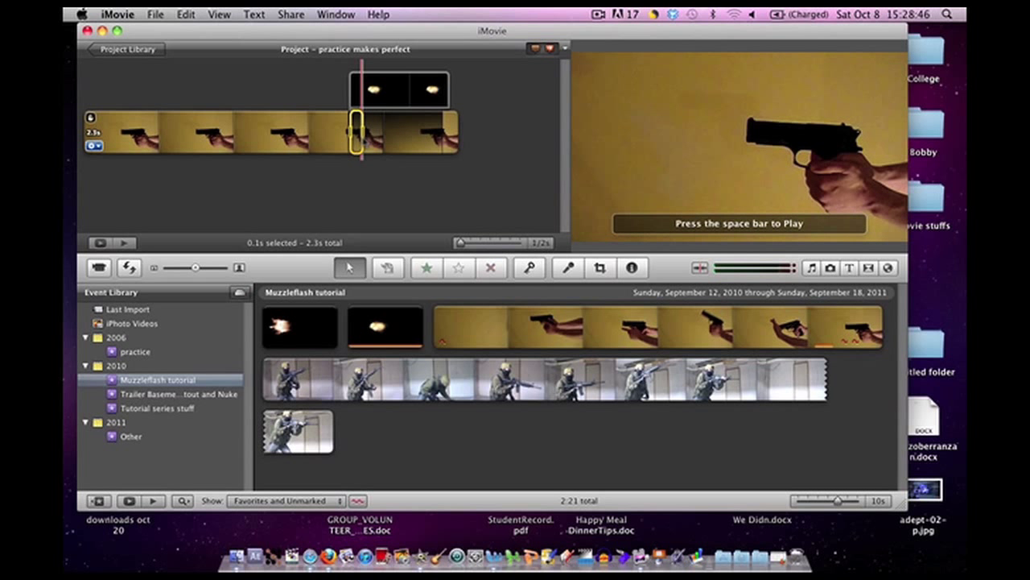
right_click(358, 141)
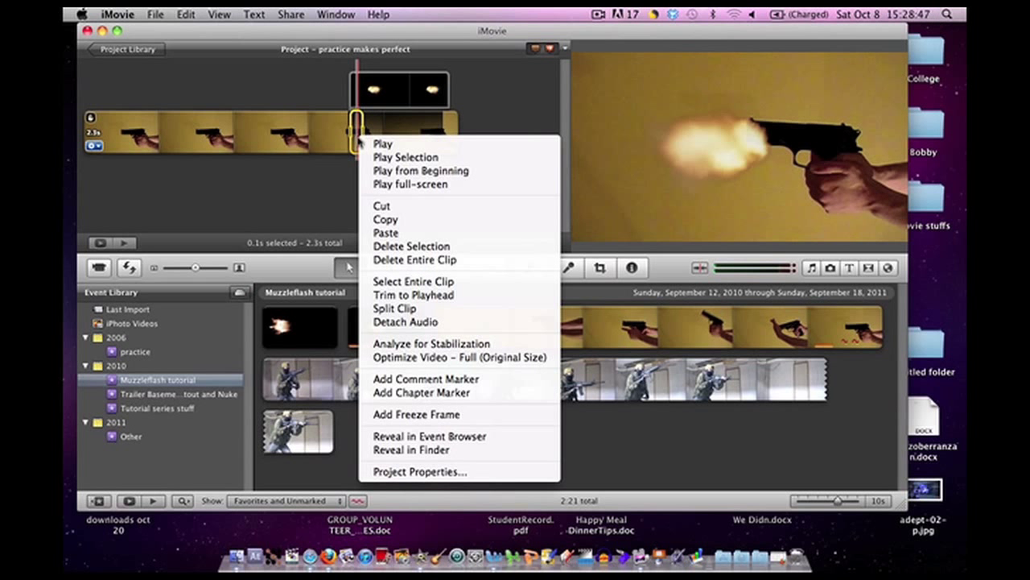
left_click(393, 207)
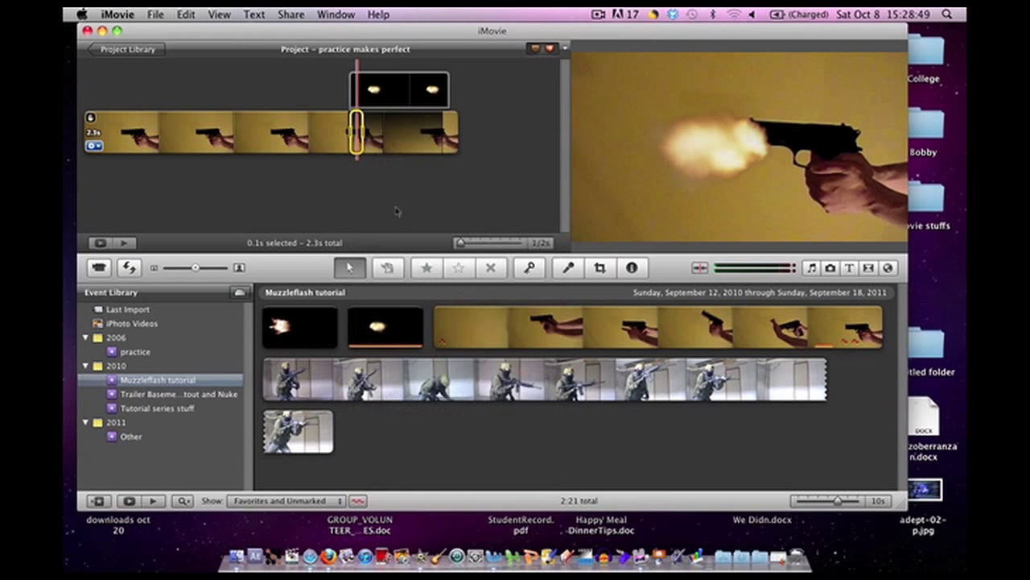
key("Delete")
right_click(388, 135)
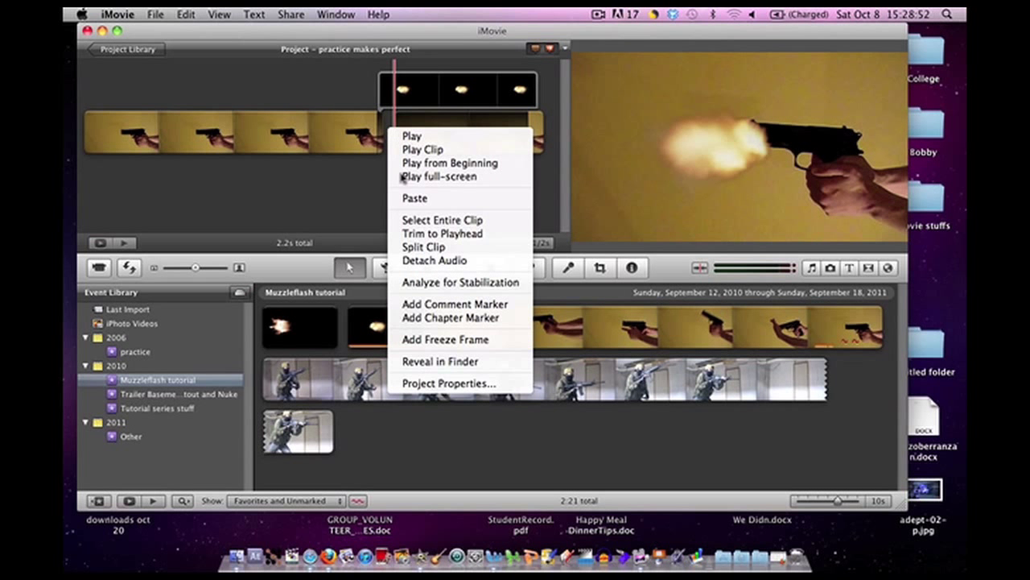
left_click(409, 201)
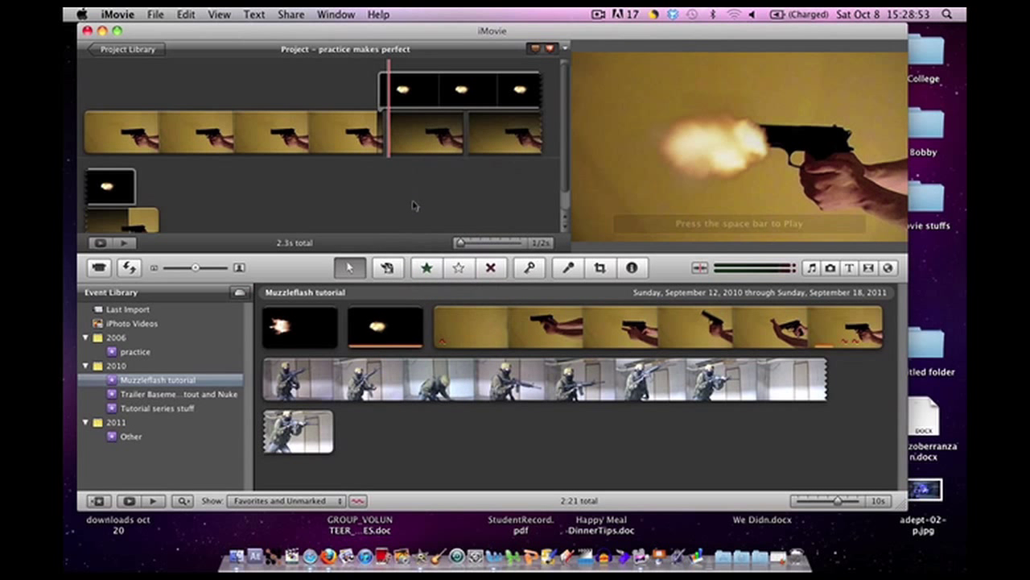
Step: Shift the muzzle-flash cutaway slightly later in time
left_click(392, 99)
mouse_move(119, 189)
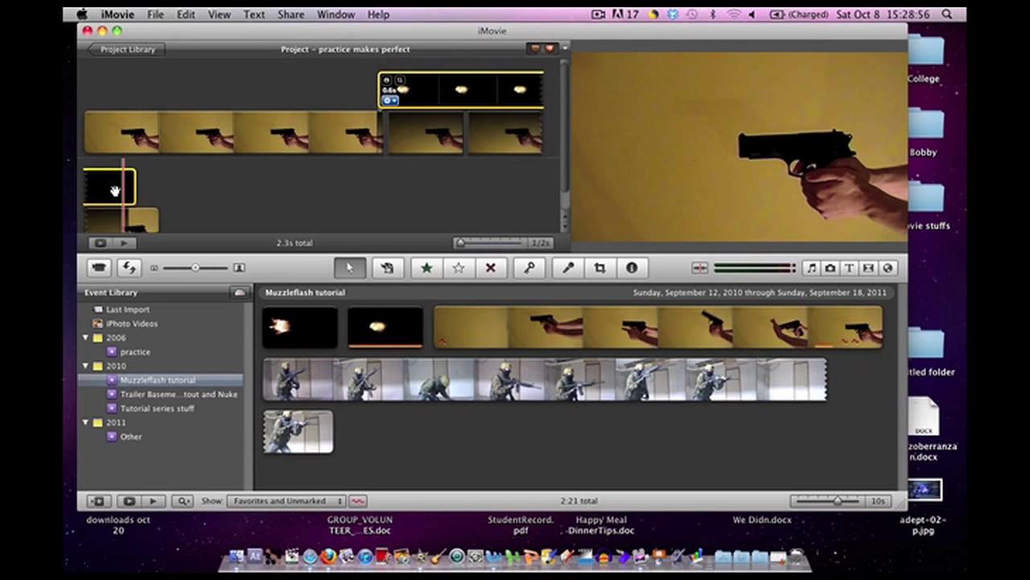
left_click_drag(121, 192, 131, 192)
Step: Apply the Glow video effect to the 0.1s gun frame
left_click(416, 189)
double_click(408, 142)
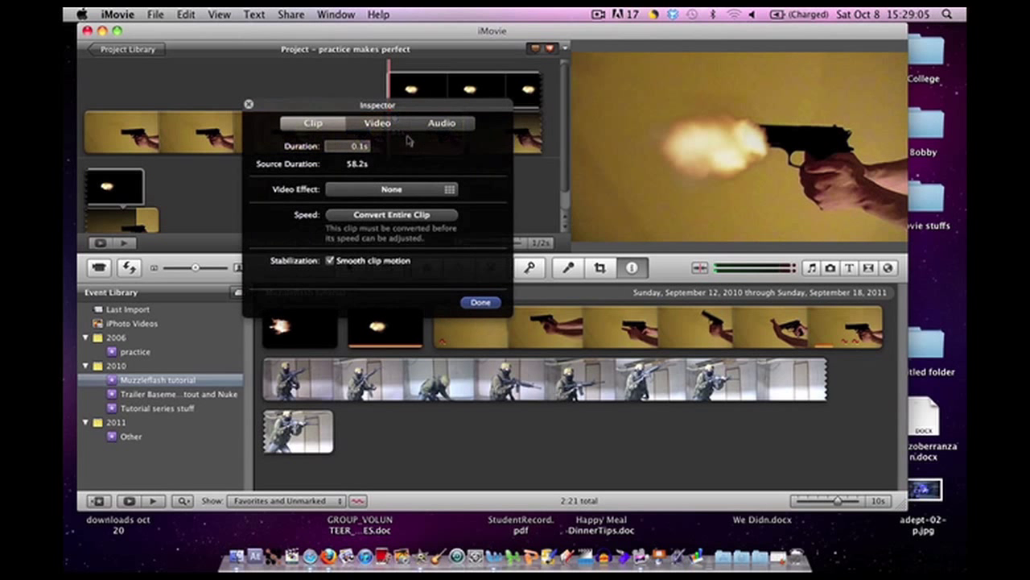
left_click(405, 196)
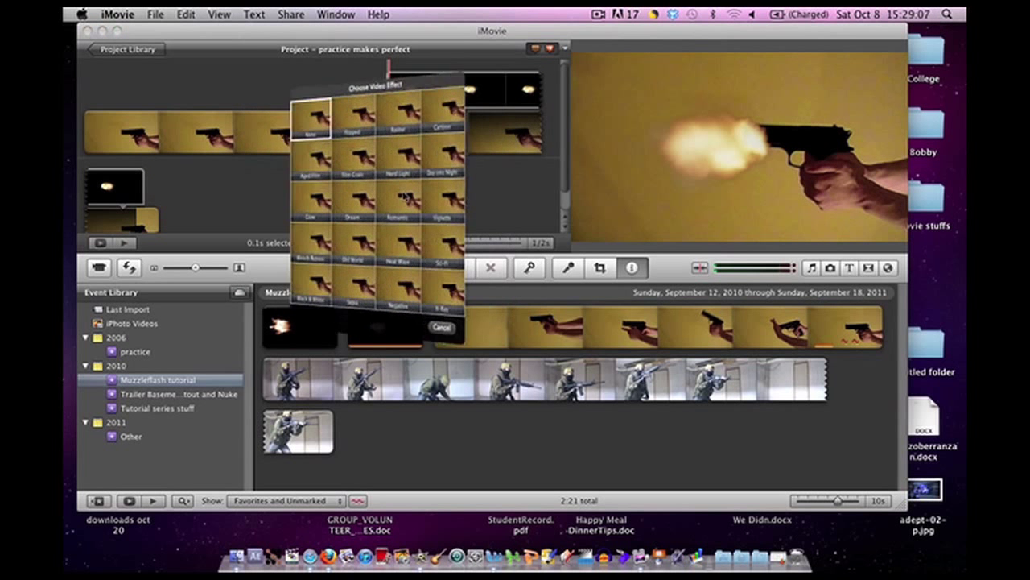
left_click(281, 197)
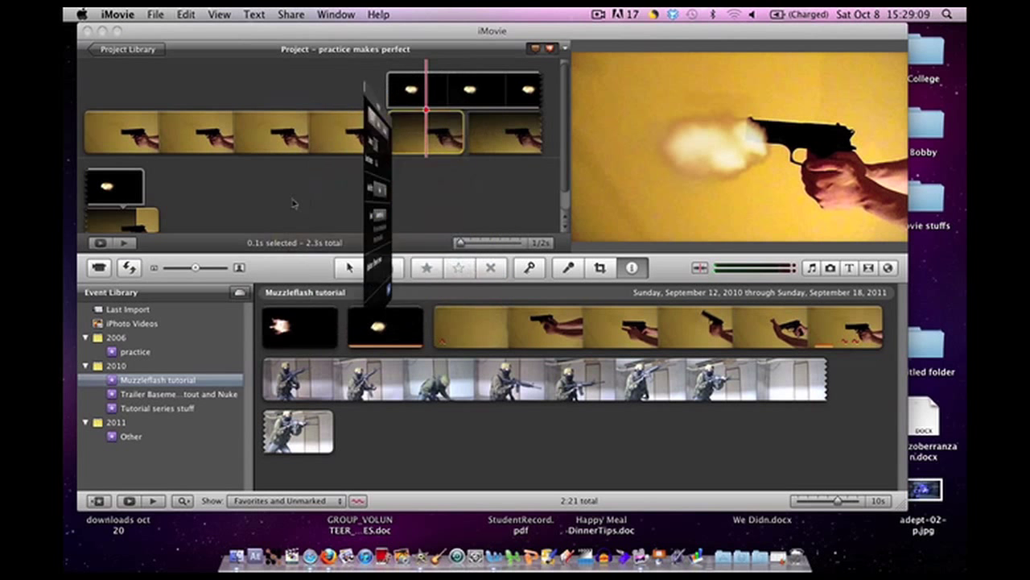
left_click(478, 301)
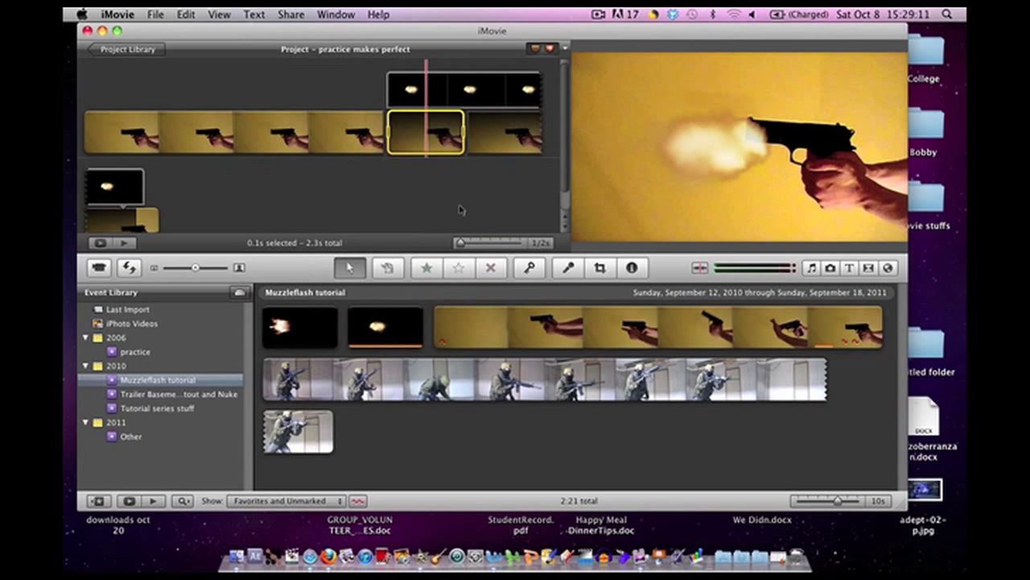
Step: Deselect the clips and place the playhead at the start of the flash clip
left_click(385, 121)
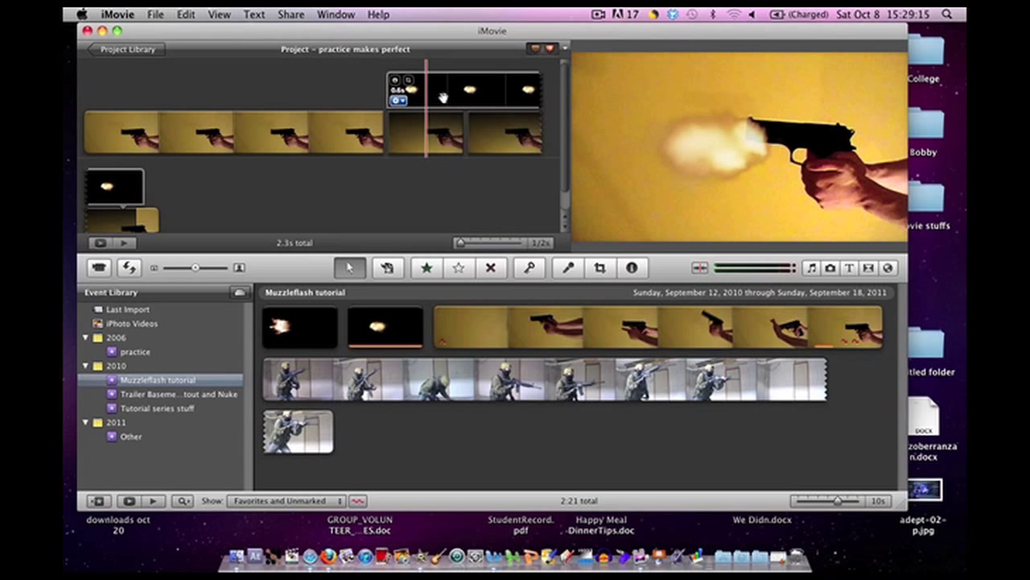
left_click(469, 105)
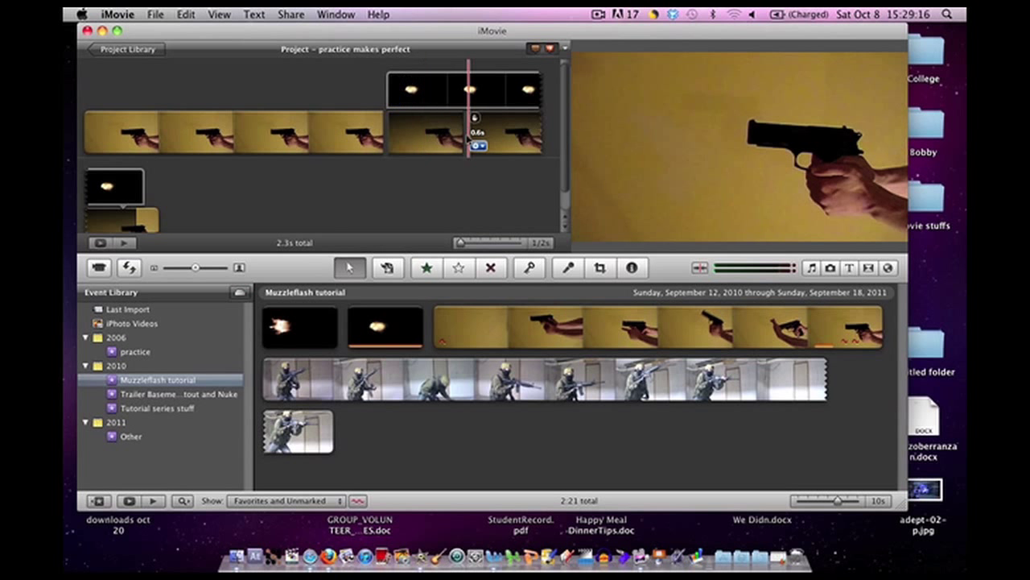
left_click(387, 90)
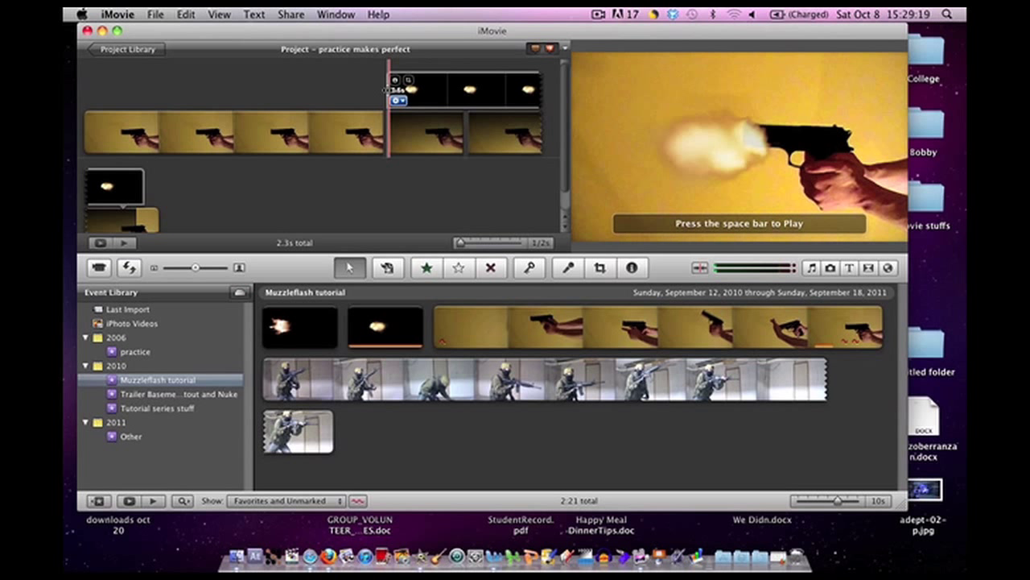